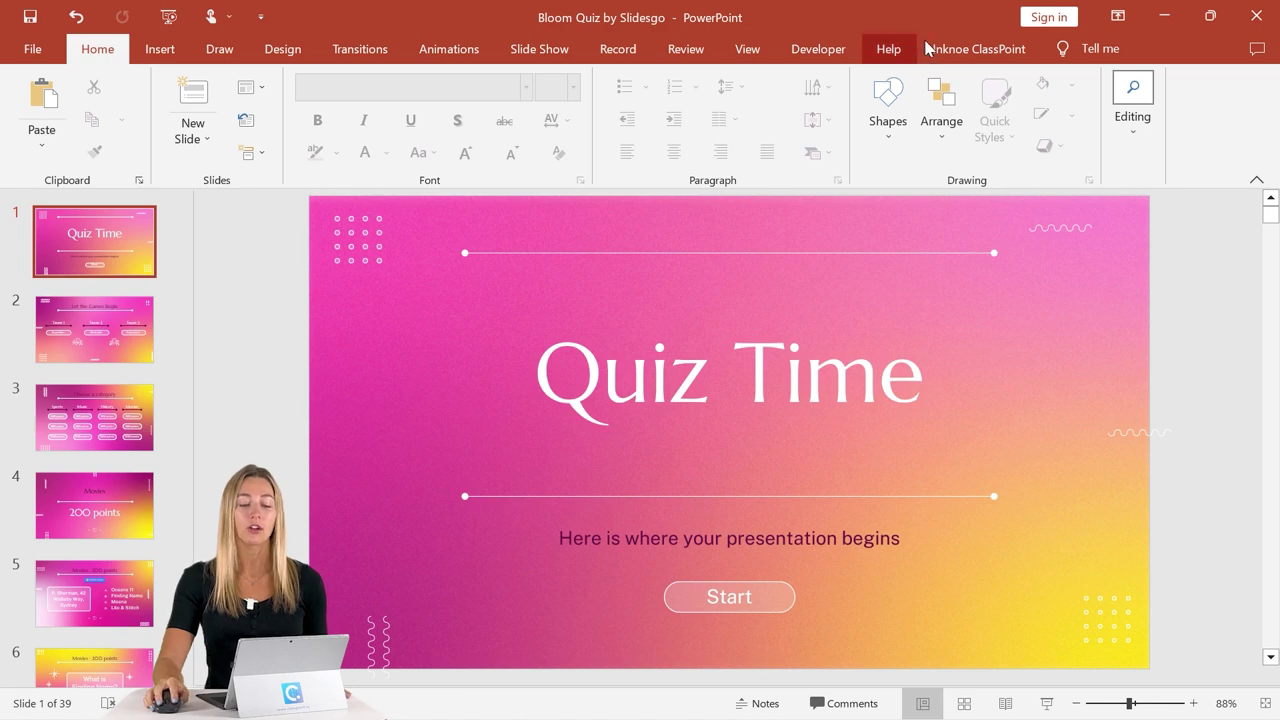
- Open the Class List from the Inknoe ClassPoint ribbon tab
click(941, 55)
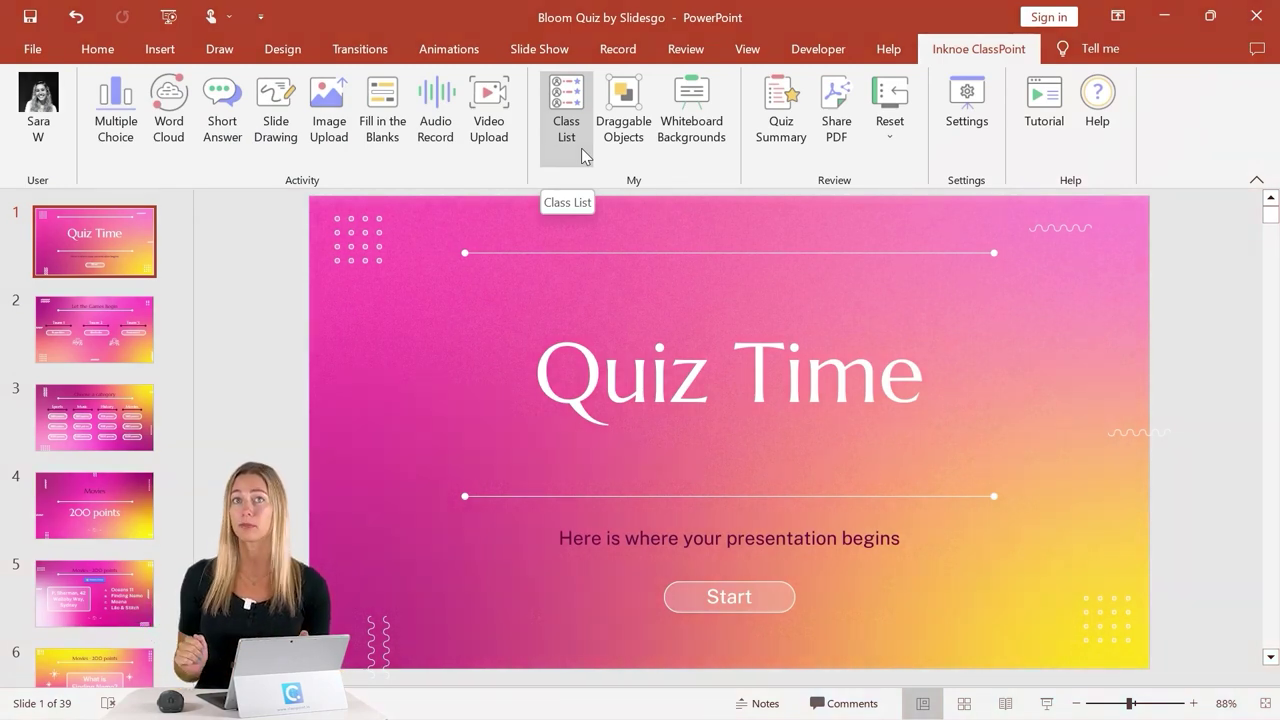
click(581, 148)
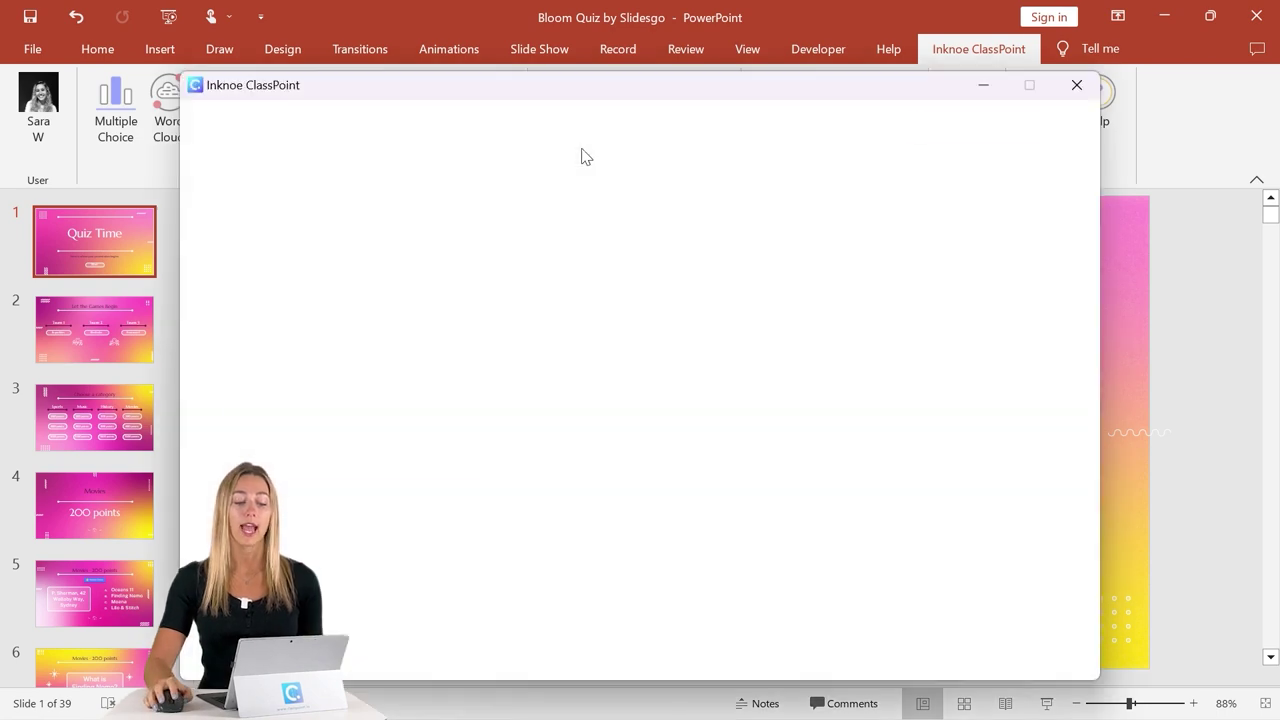
click(391, 394)
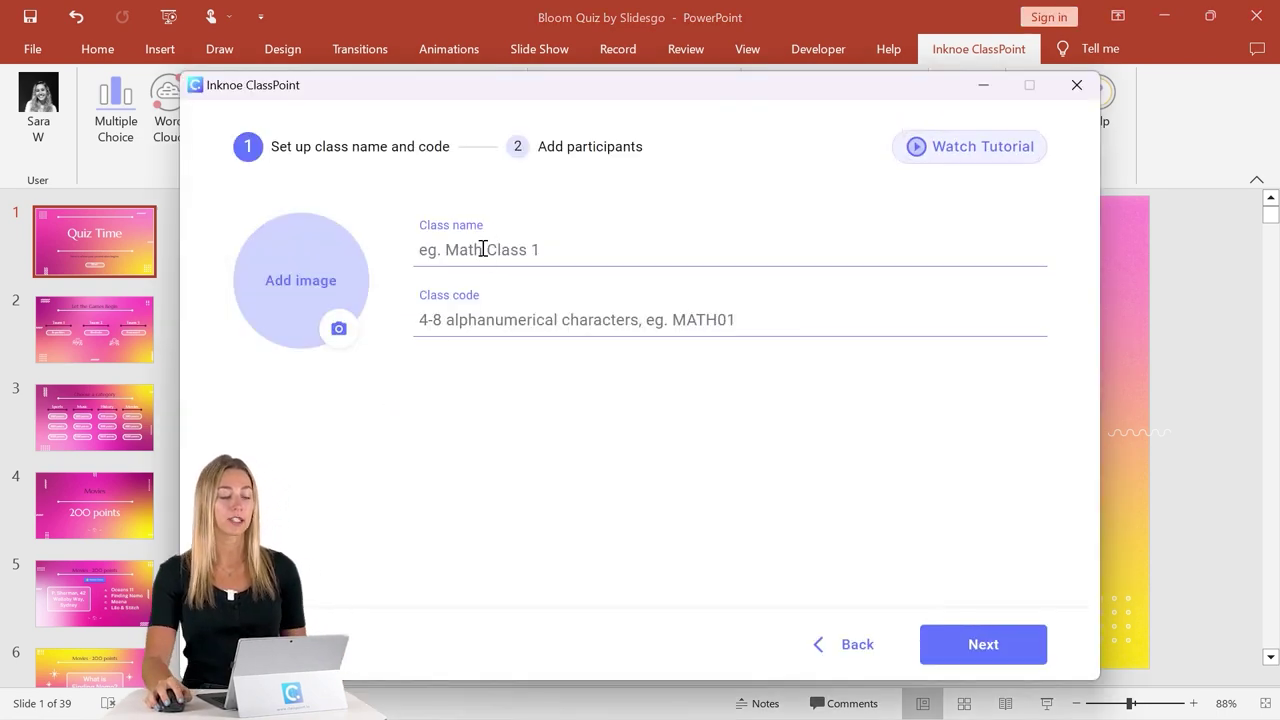
text(Triva Quiz)
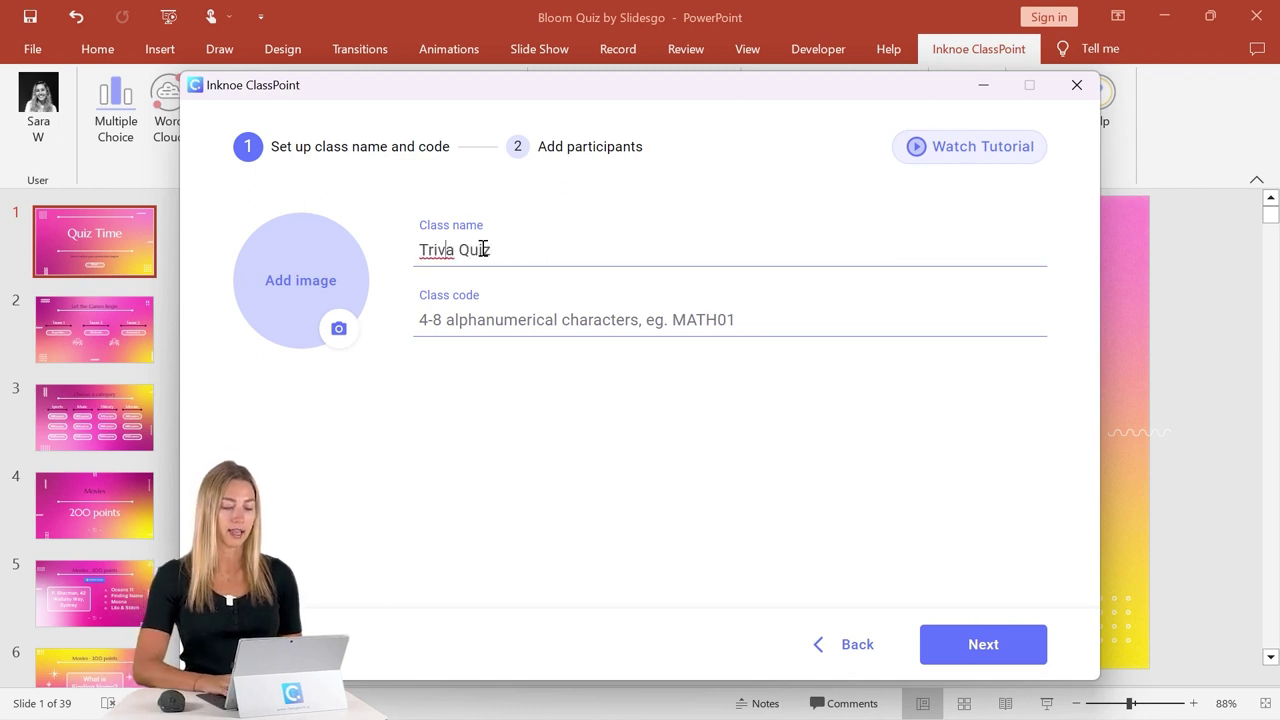
text(i)
key(End)
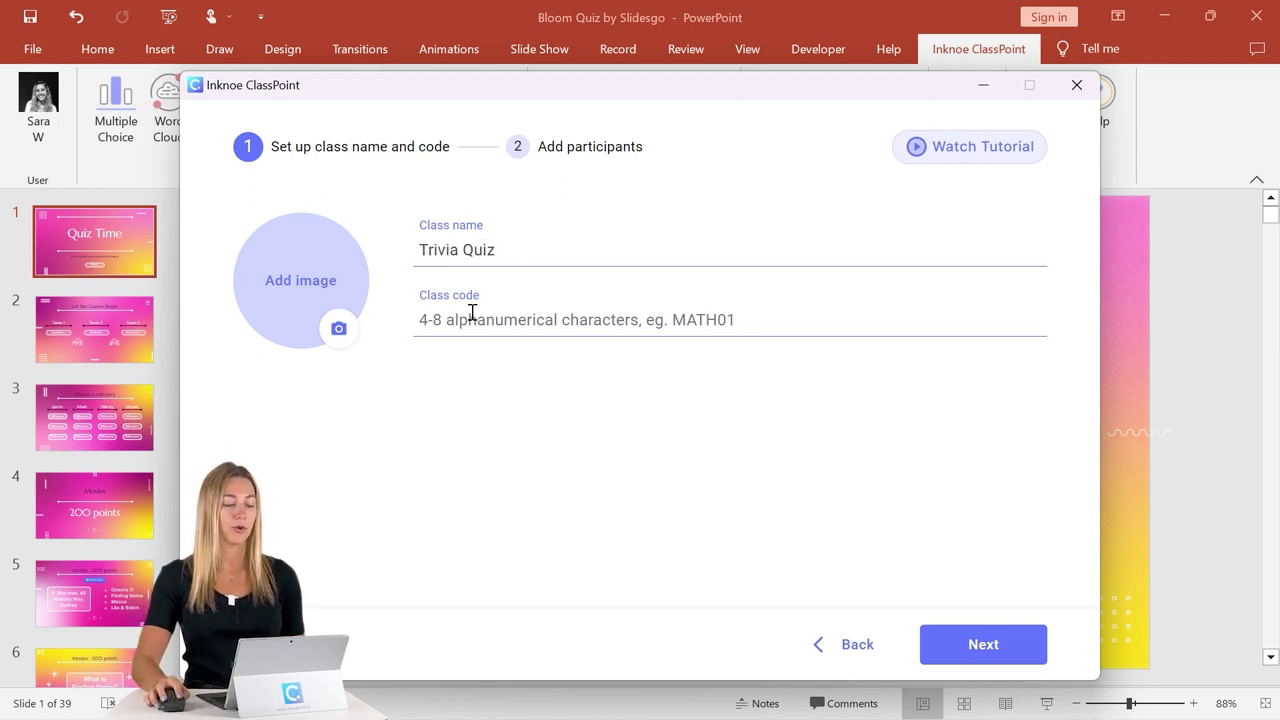
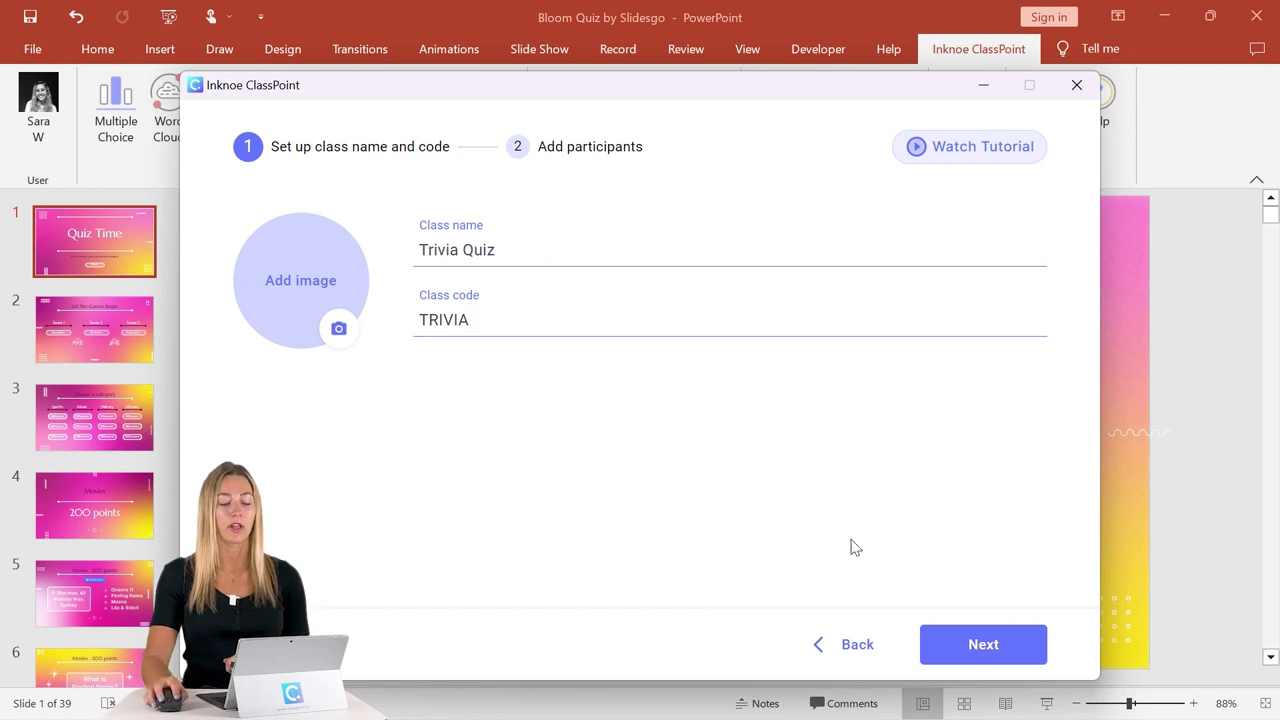
click(1020, 650)
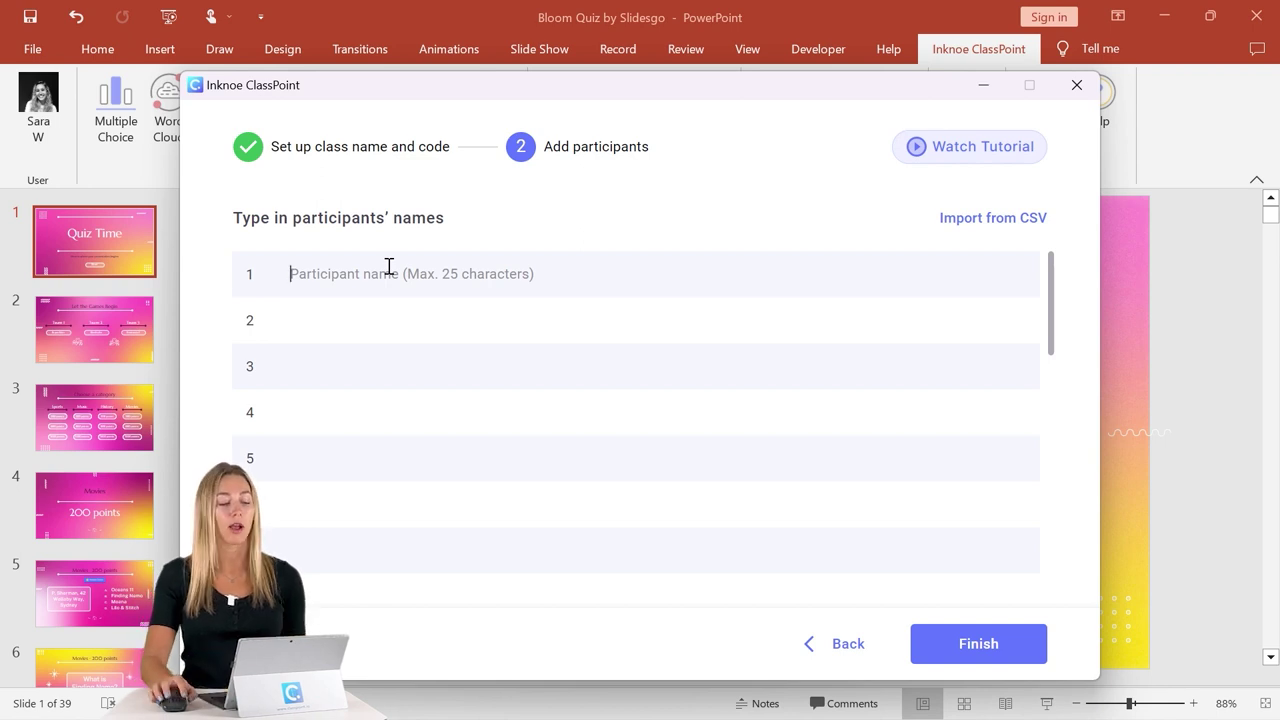
- Move the class setup window aside to bring up slide 2, 'Let the Games Begin'
drag(486, 89, 605, 575)
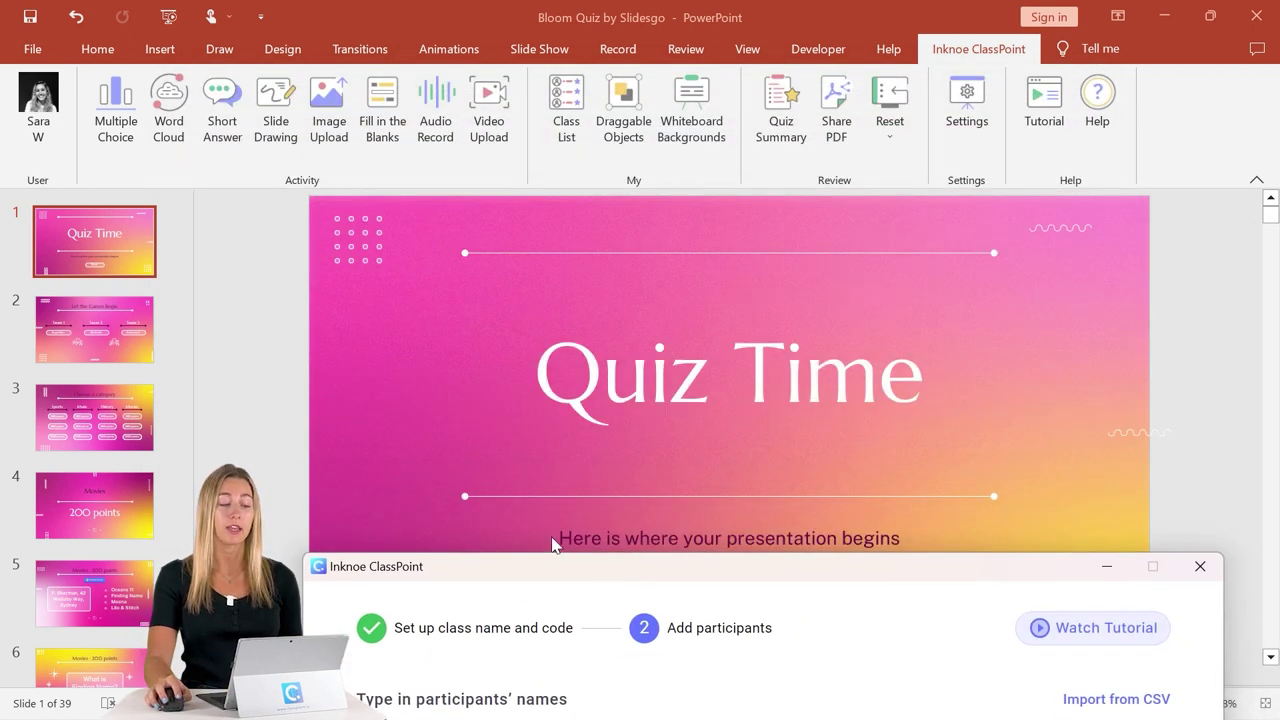
click(102, 338)
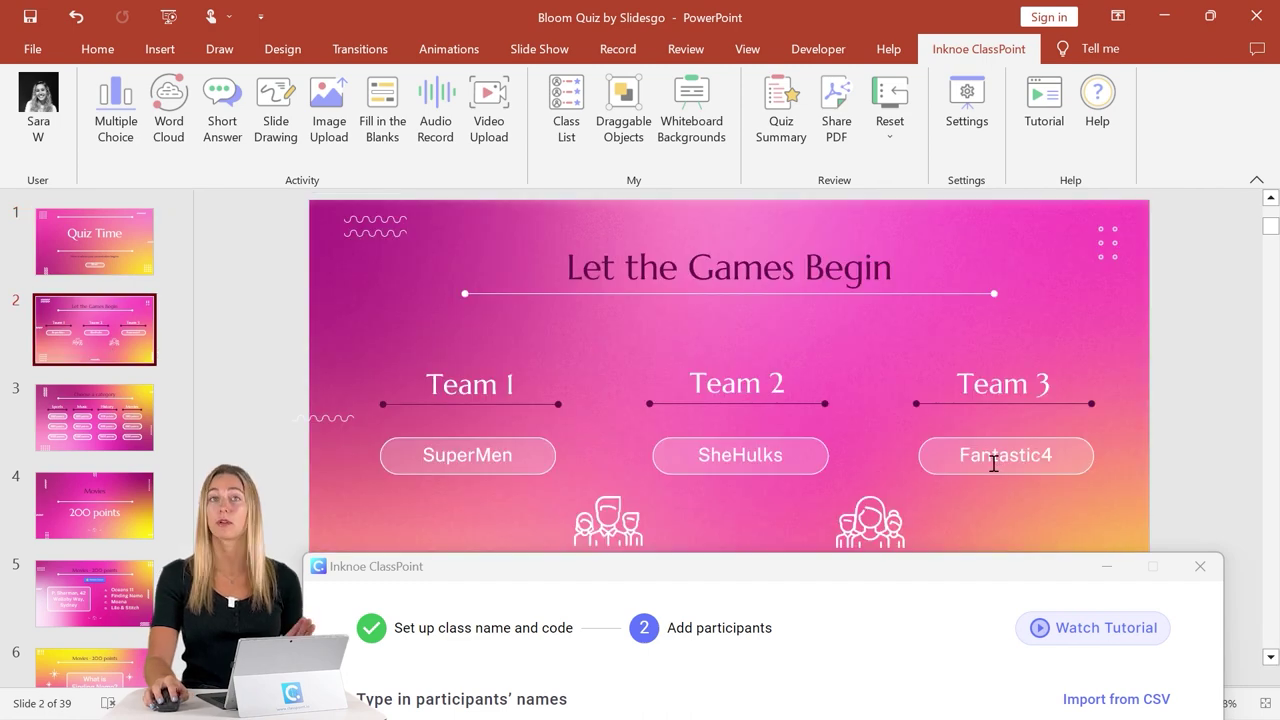
drag(765, 577, 712, 116)
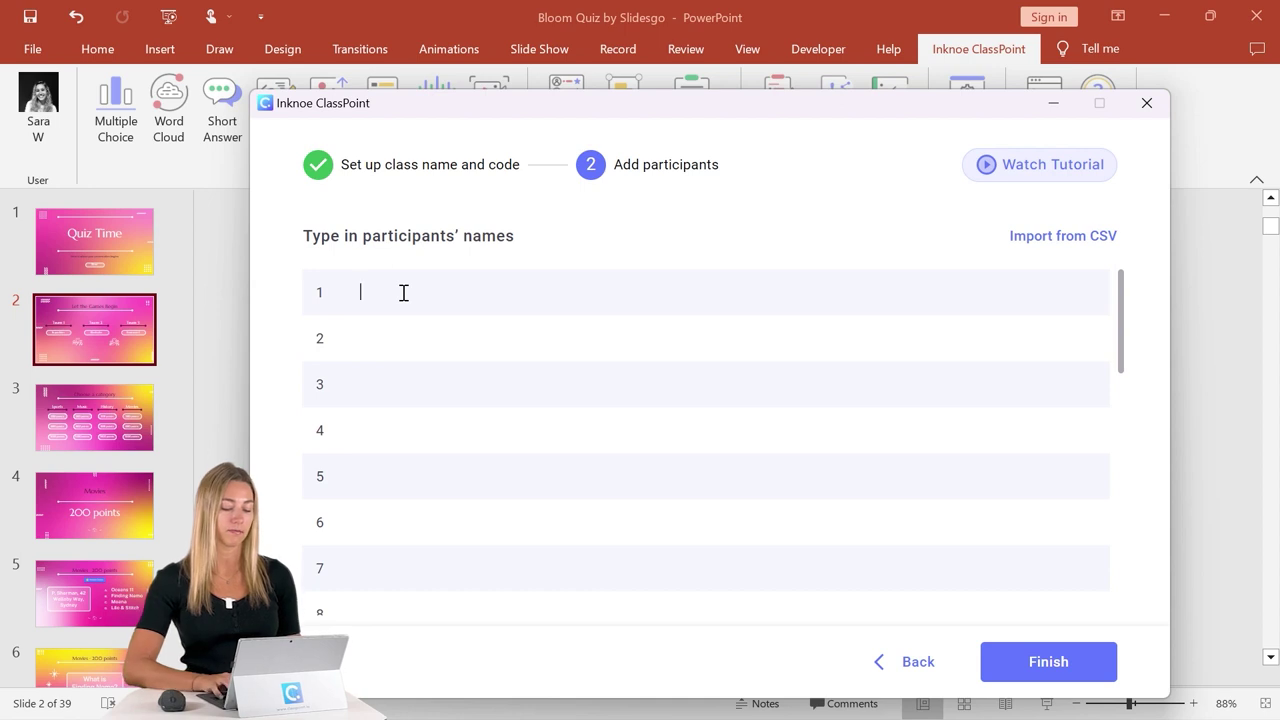
- Add participants SuperMen, SheHulks and Fantastic4, then finish the Trivia Quiz class
text(SuperMenSheHulks)
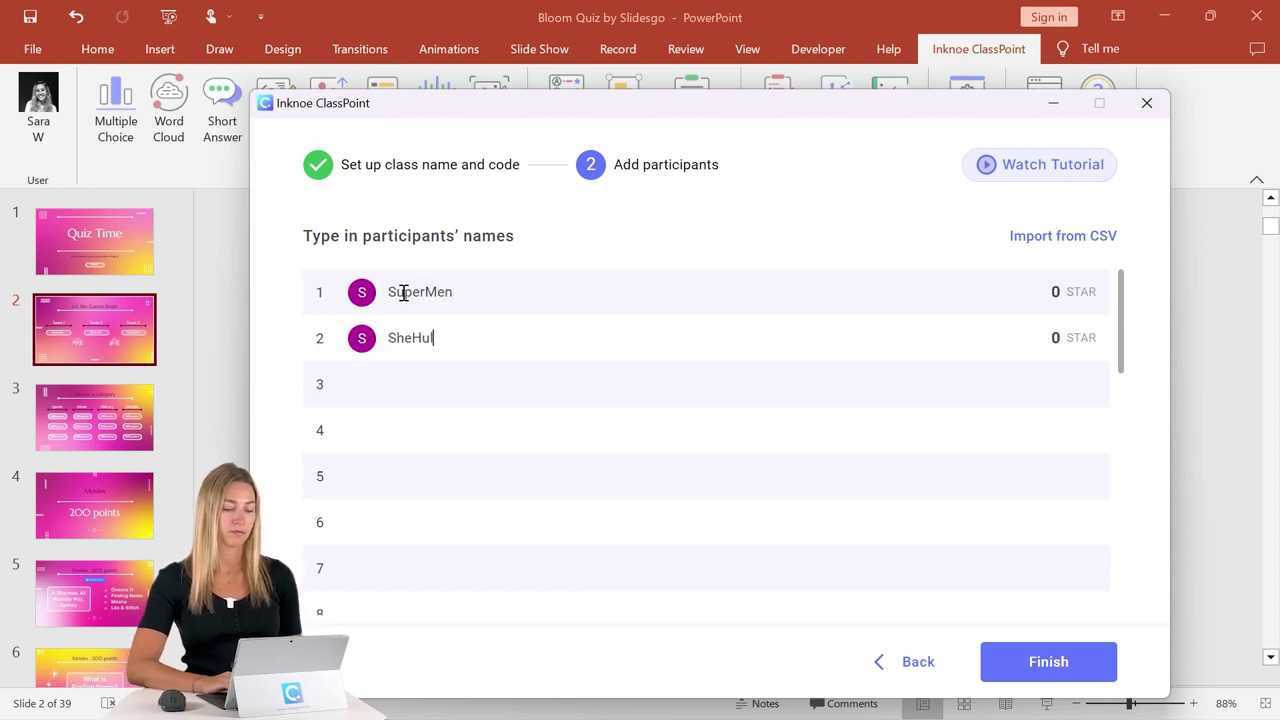
key(Return)
text(Fantastic4)
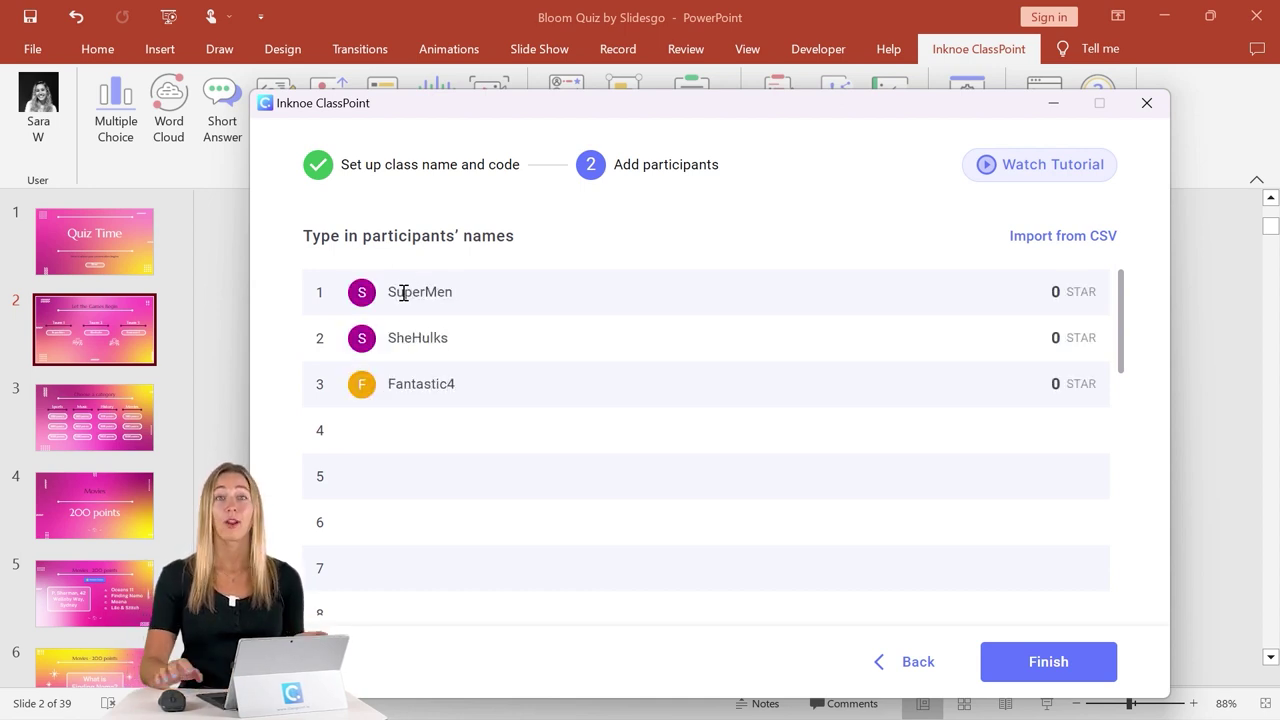
click(1027, 671)
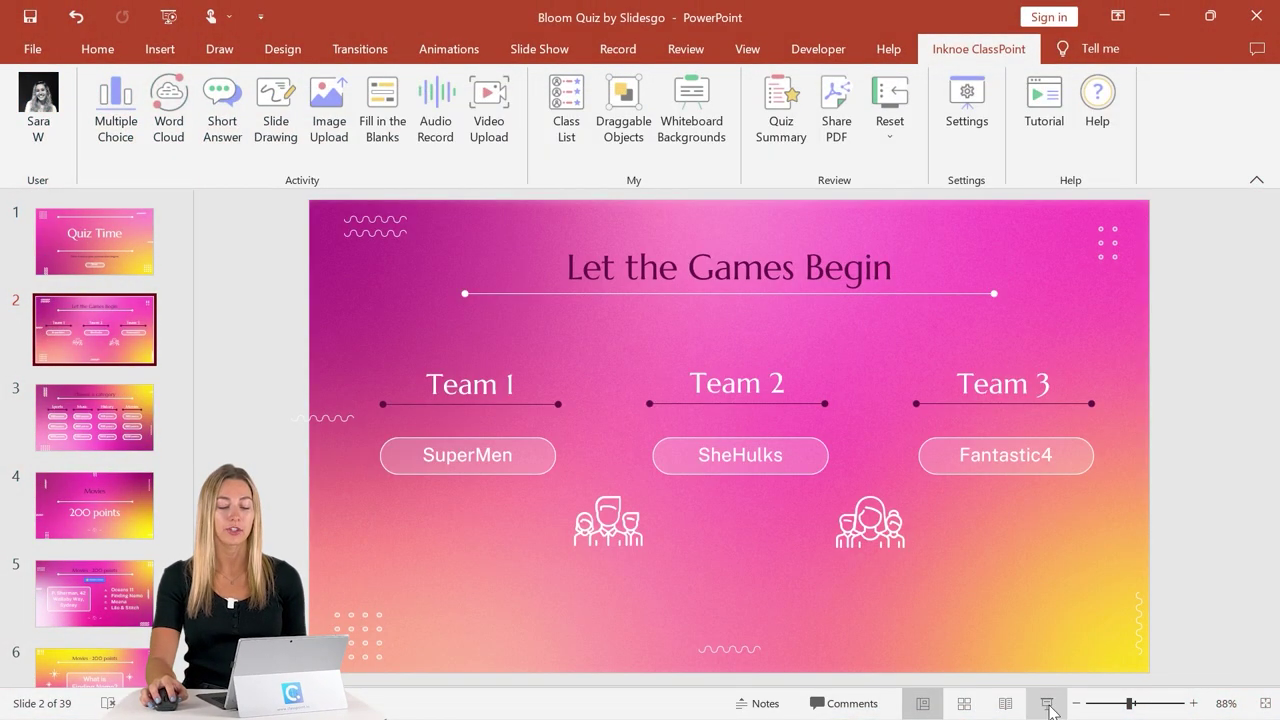
- Present from the current slide and start a new session with the Trivia Quiz class
click(1047, 704)
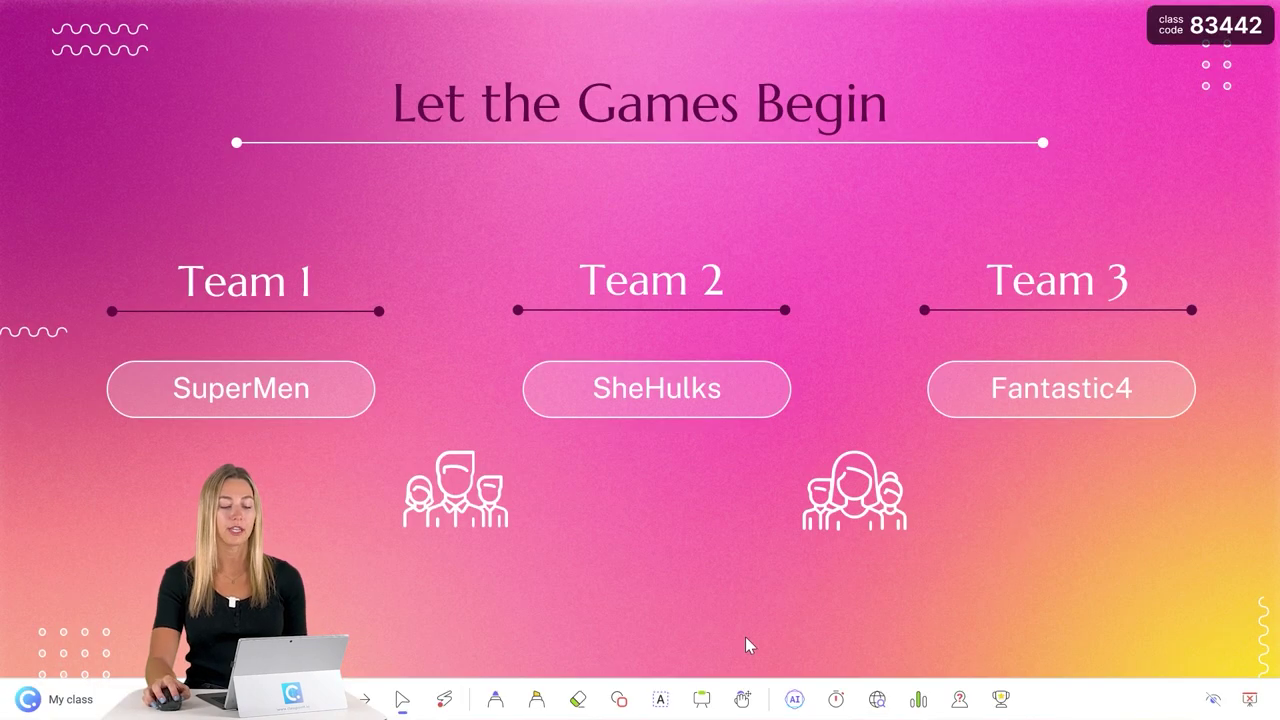
click(1186, 33)
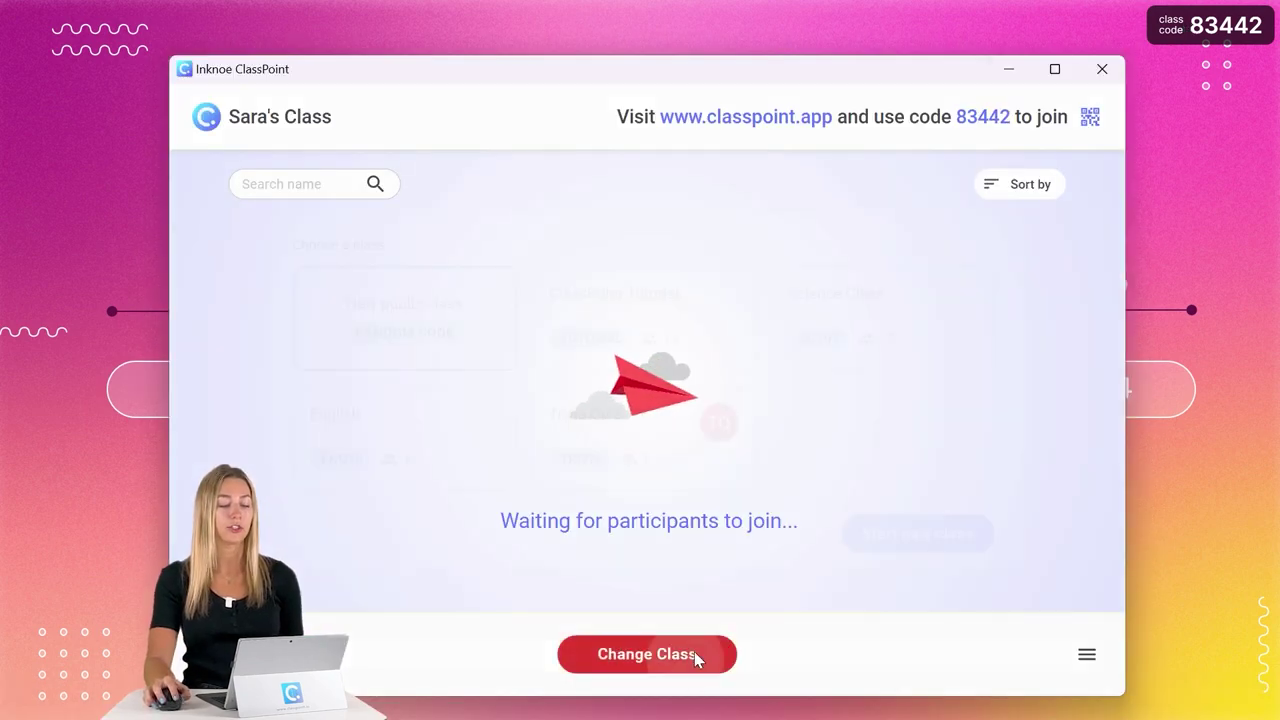
click(694, 657)
click(651, 478)
click(922, 533)
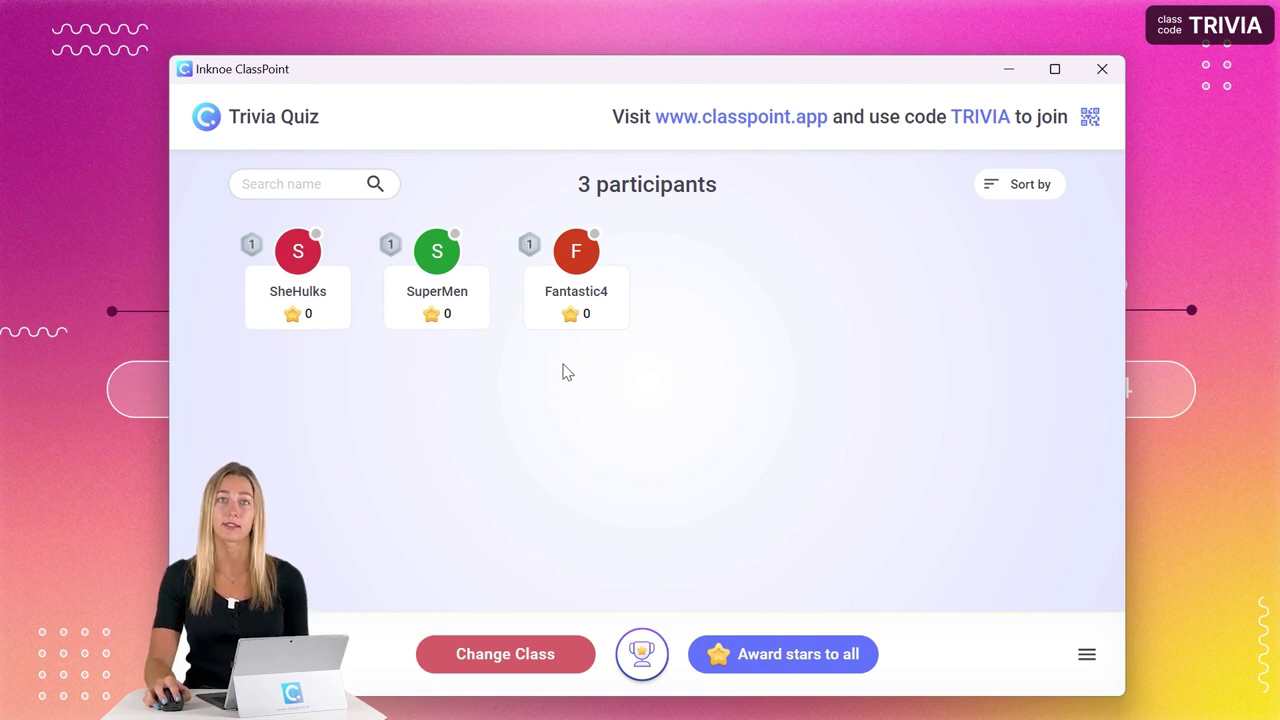
- Test-award stars to Fantastic4 and SuperMen, then remove them so every team is at 0
click(567, 320)
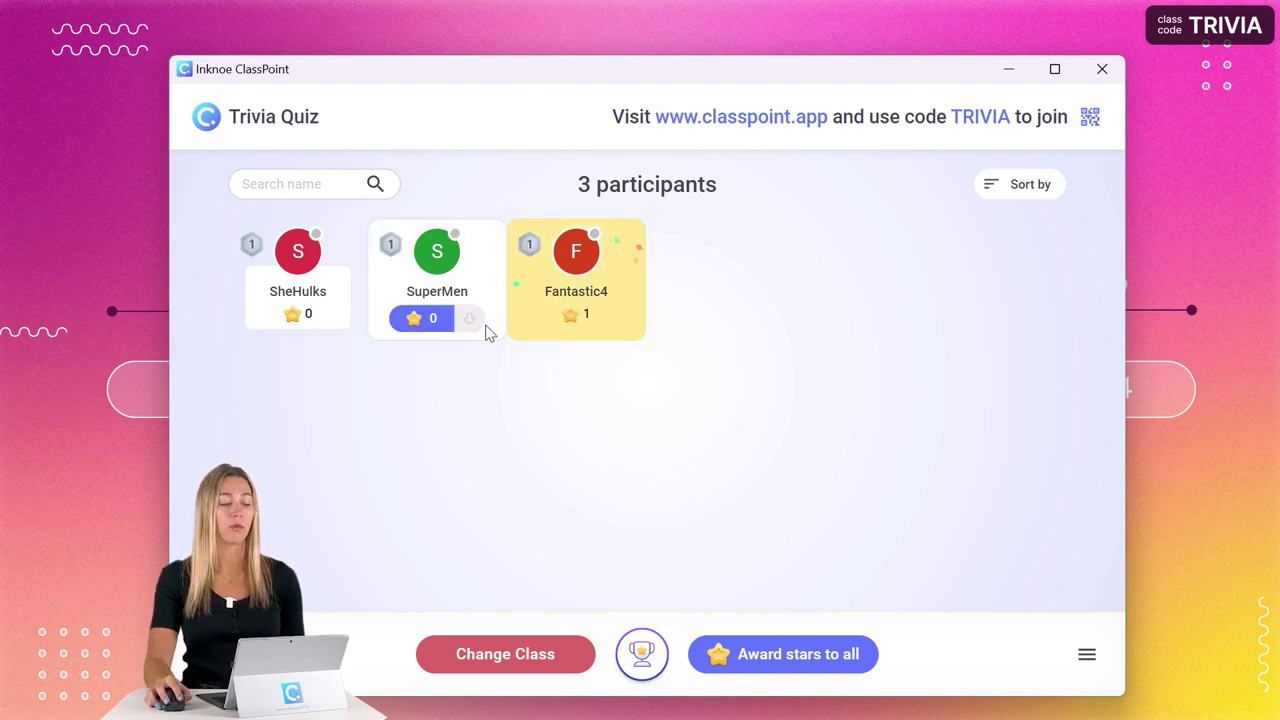
click(425, 322)
click(472, 320)
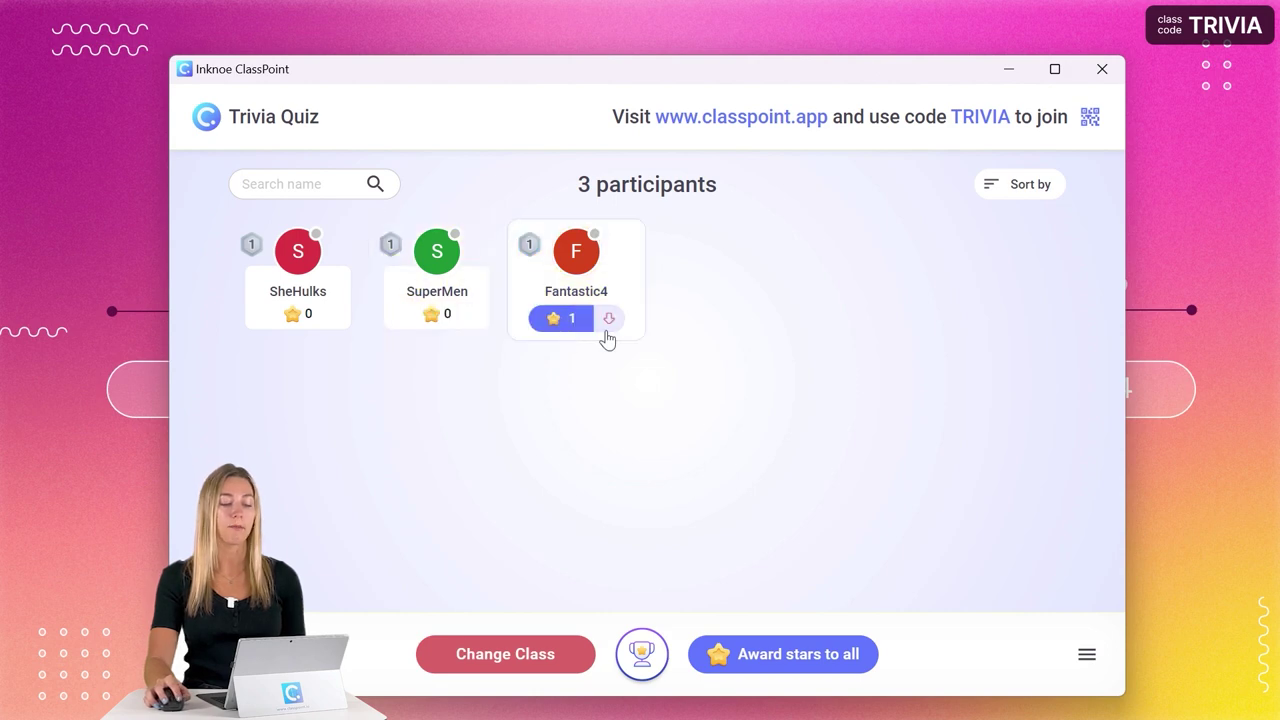
click(608, 320)
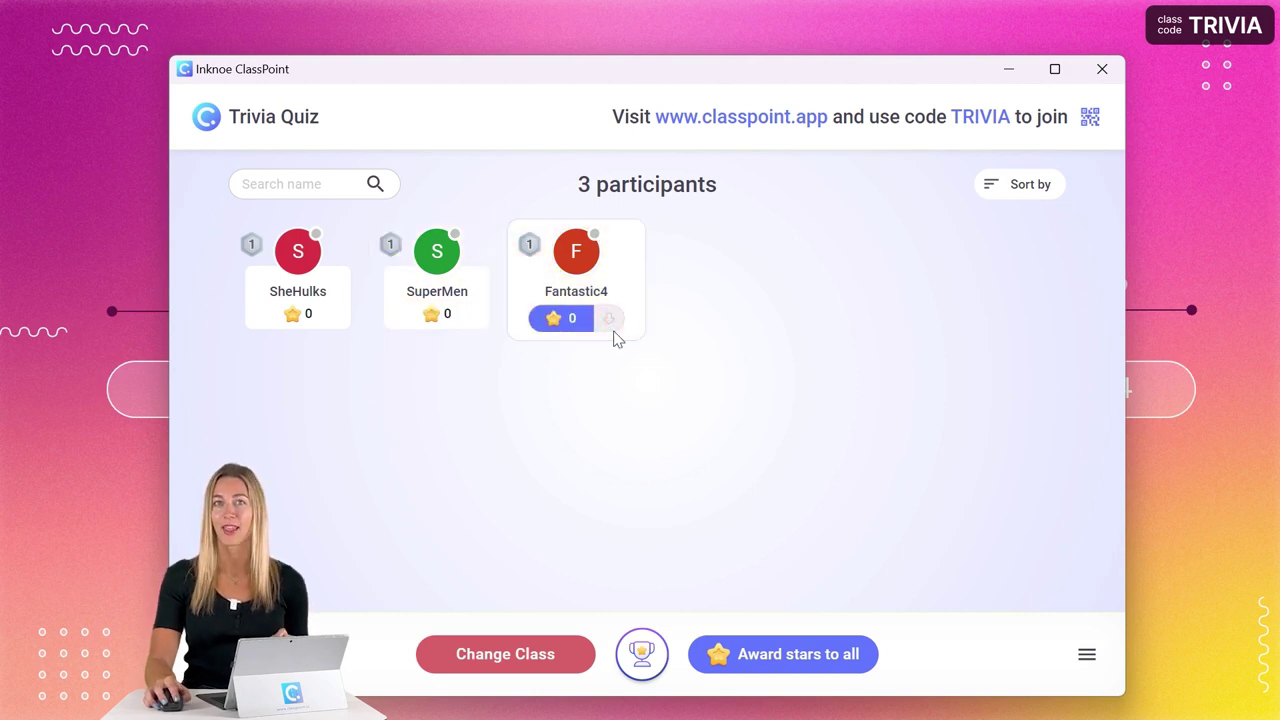
click(1081, 80)
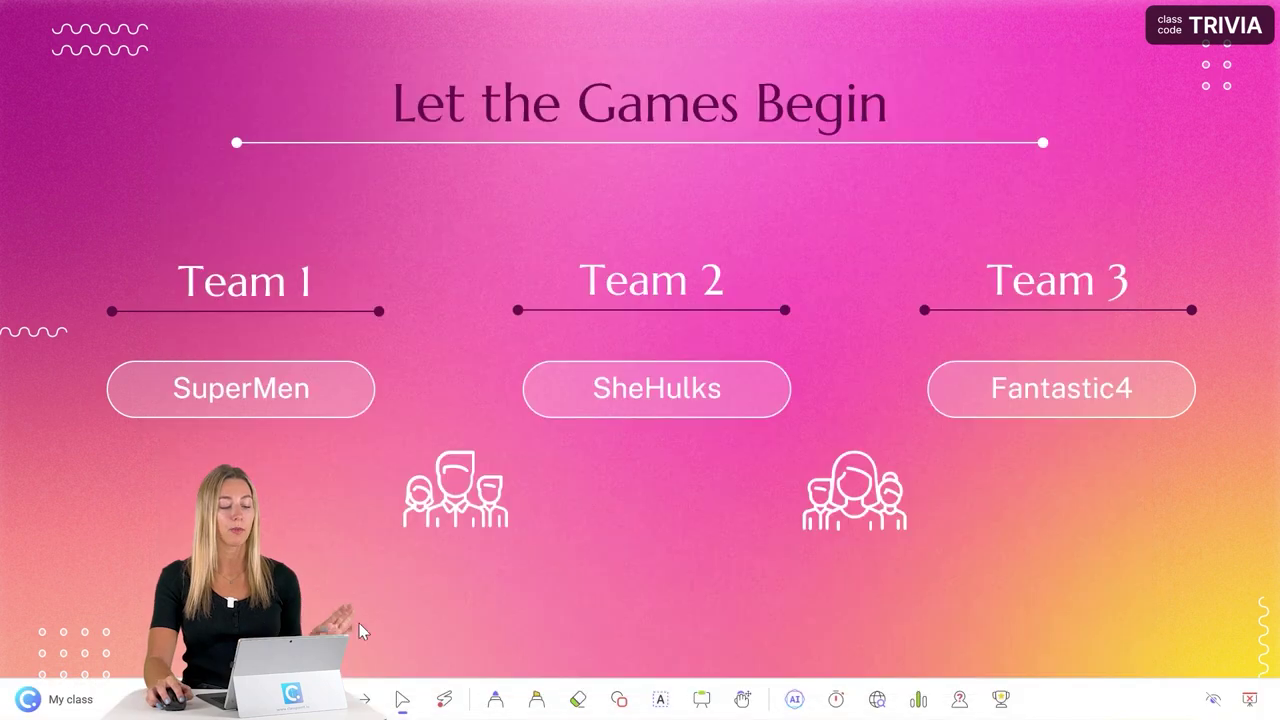
- Go to the Sports 200-point basketball question and give Fantastic4 one star
click(366, 699)
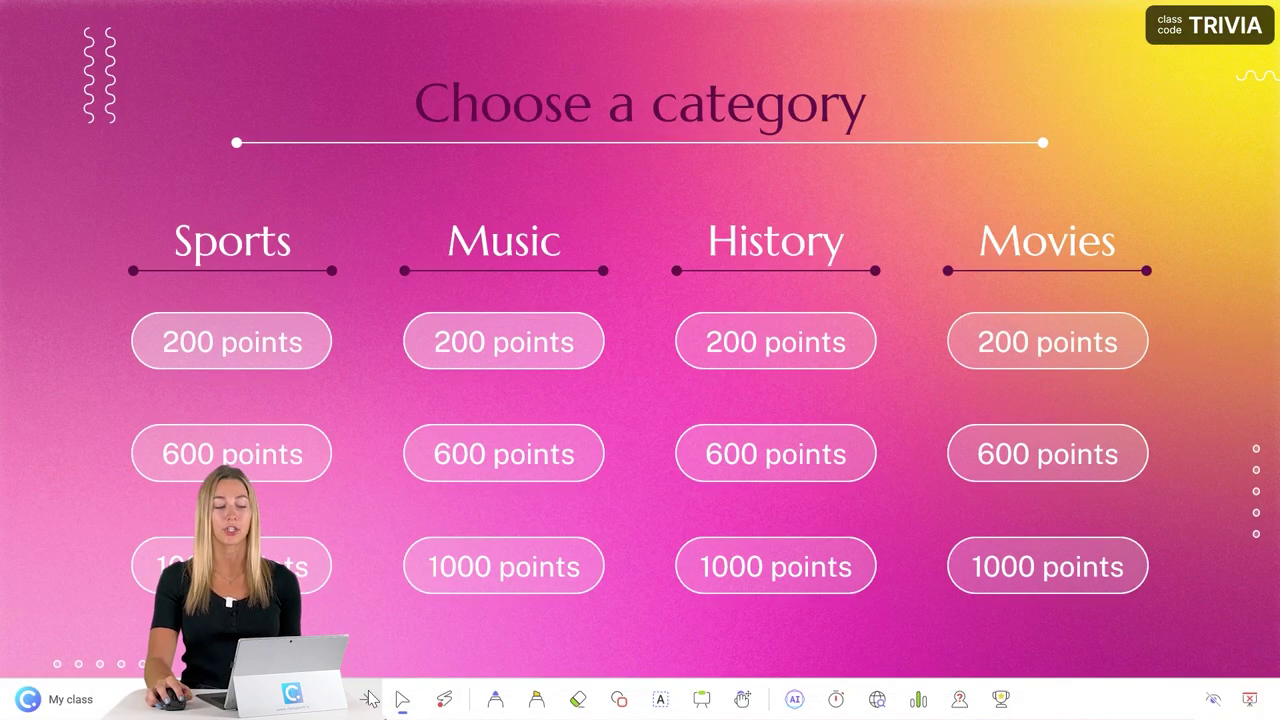
click(259, 349)
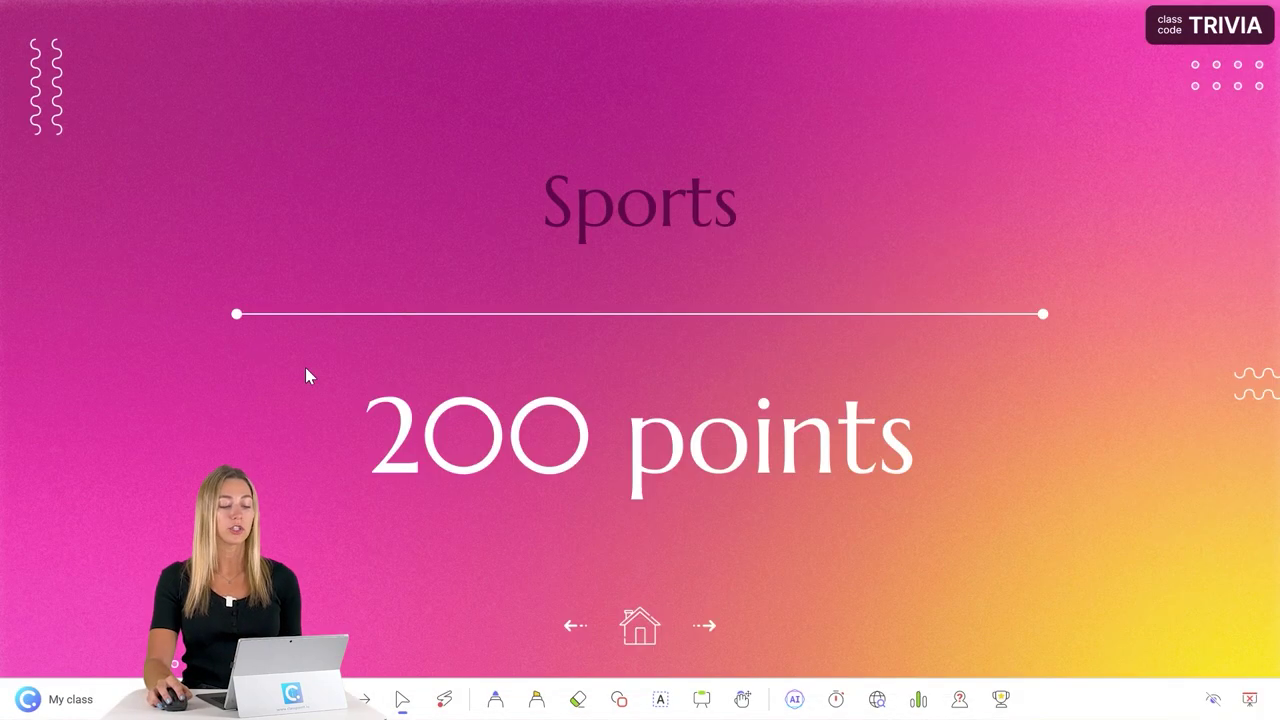
click(708, 628)
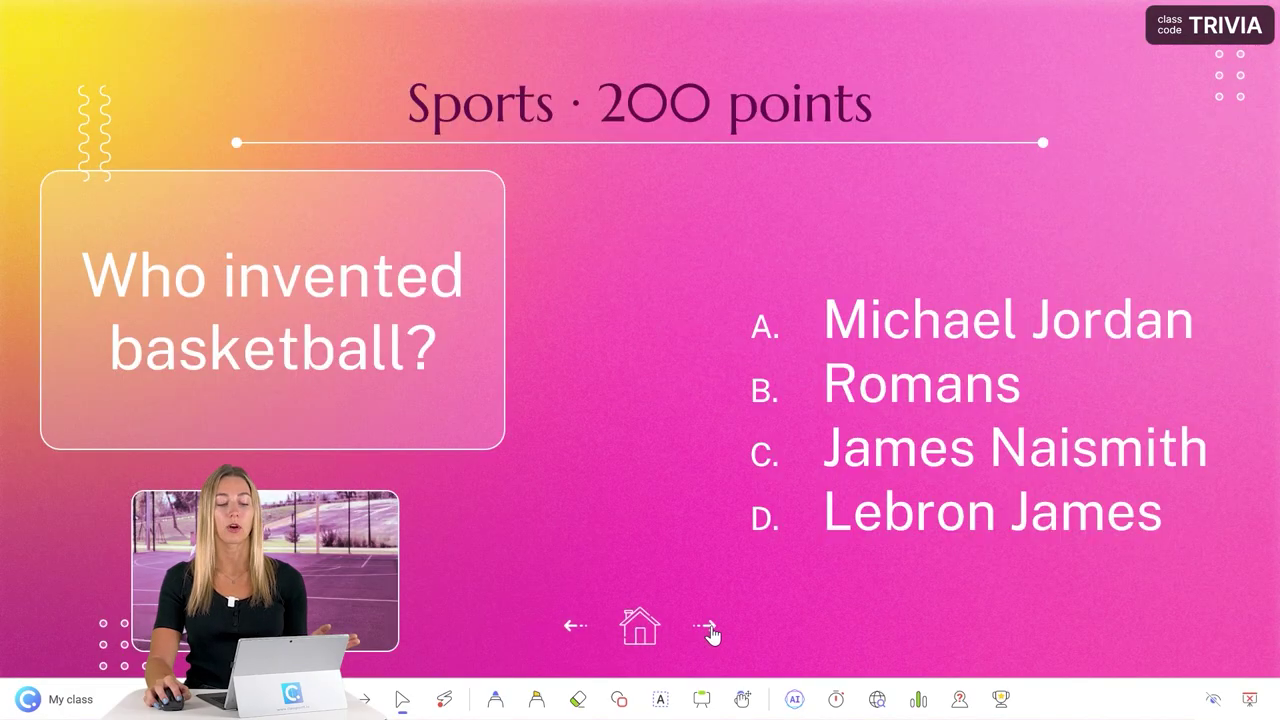
click(1195, 33)
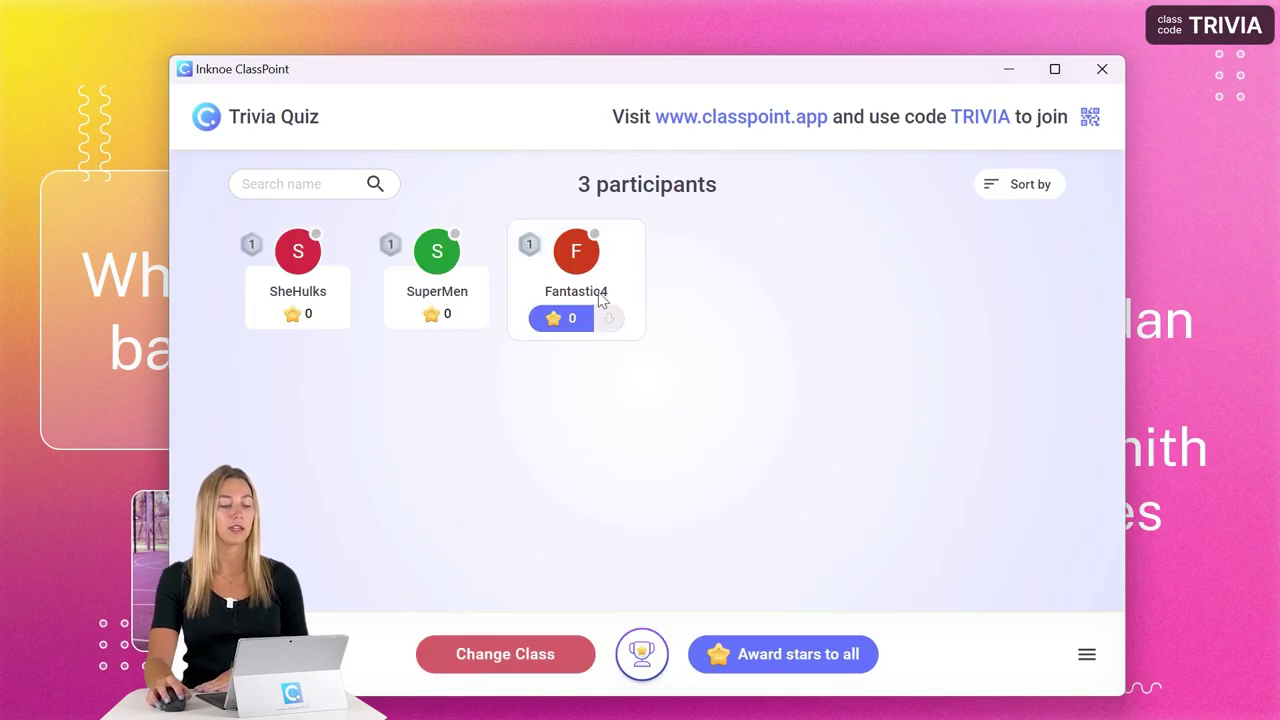
click(563, 322)
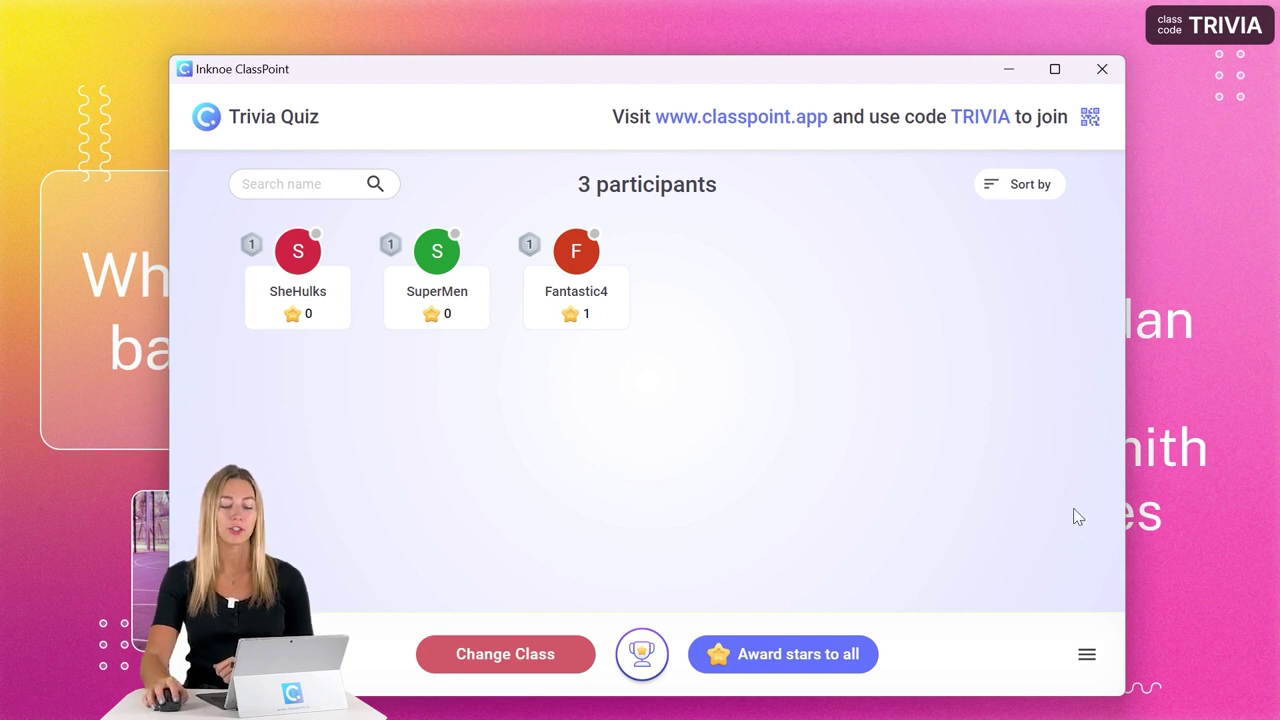
- Spin the ClassPoint Name Picker and award the drawn team, Fantastic4, a star
click(1085, 656)
click(1069, 611)
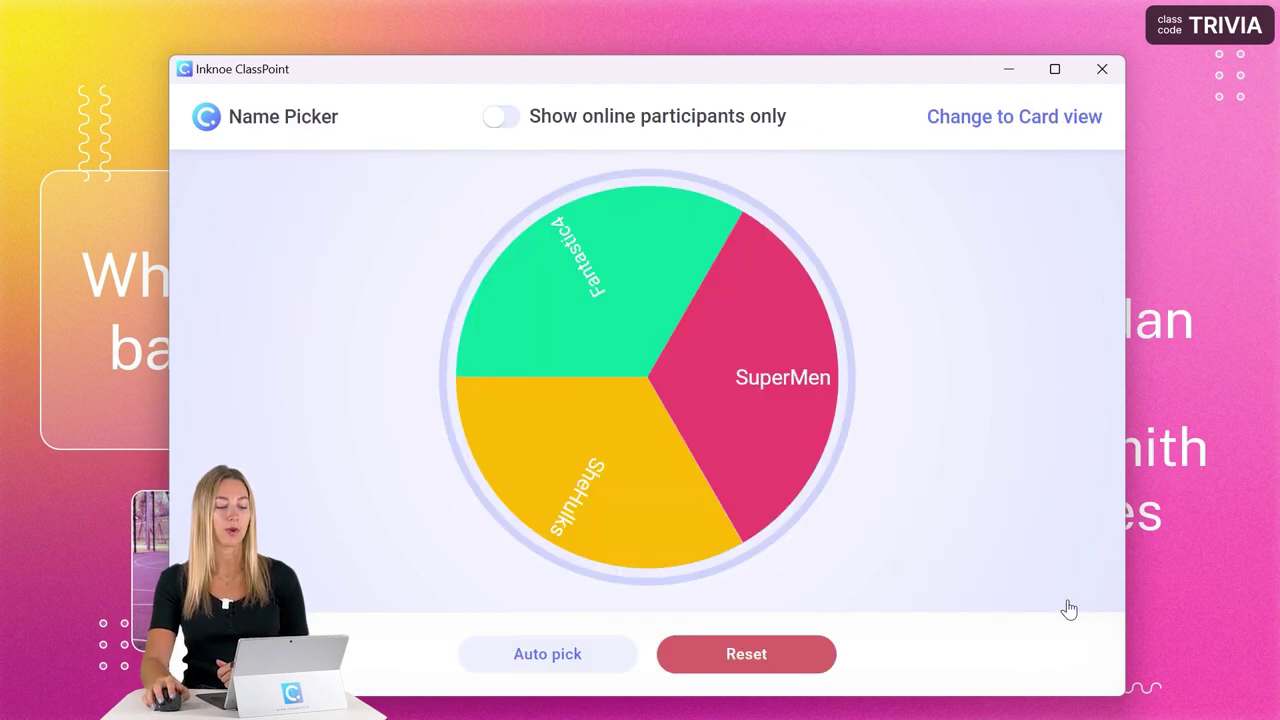
click(521, 349)
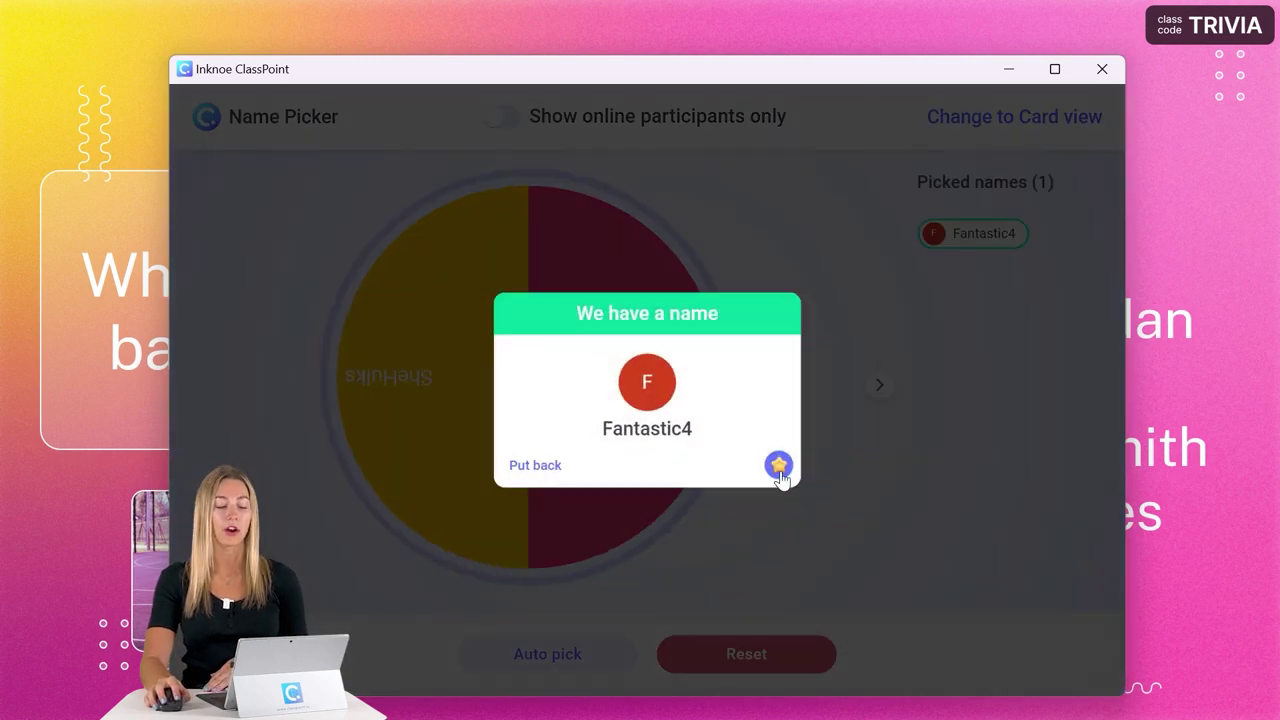
click(777, 464)
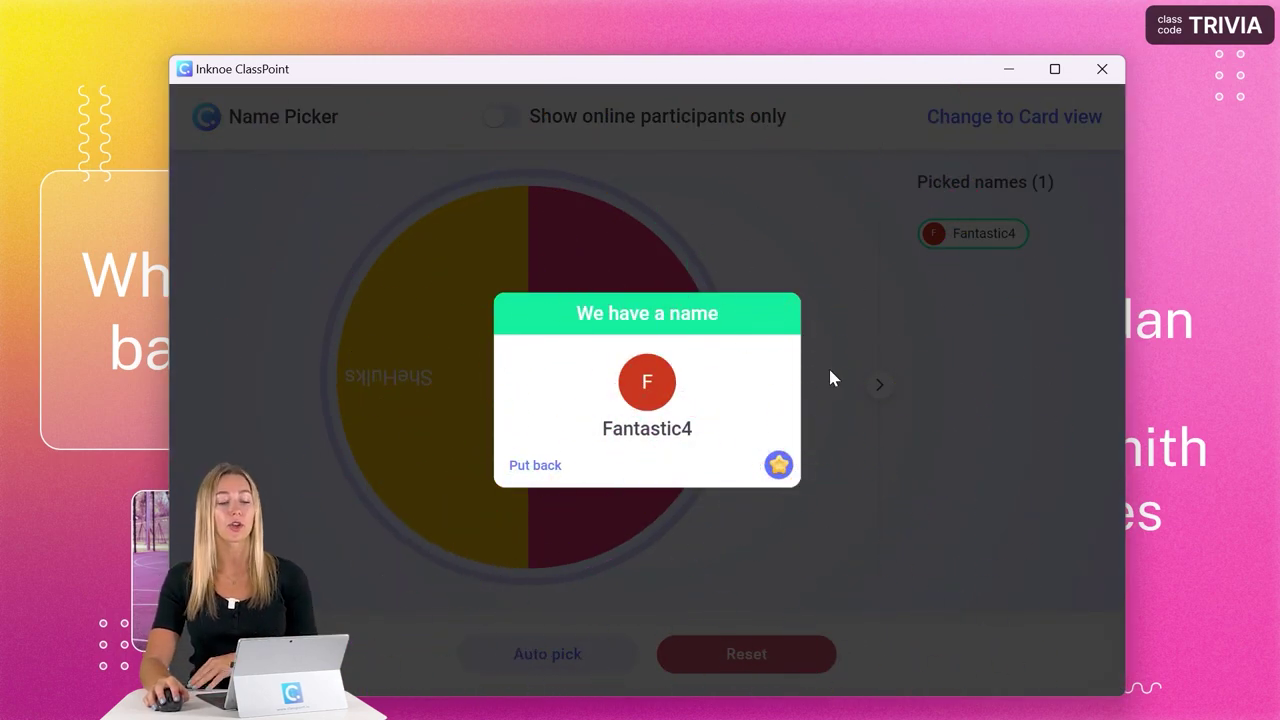
click(842, 293)
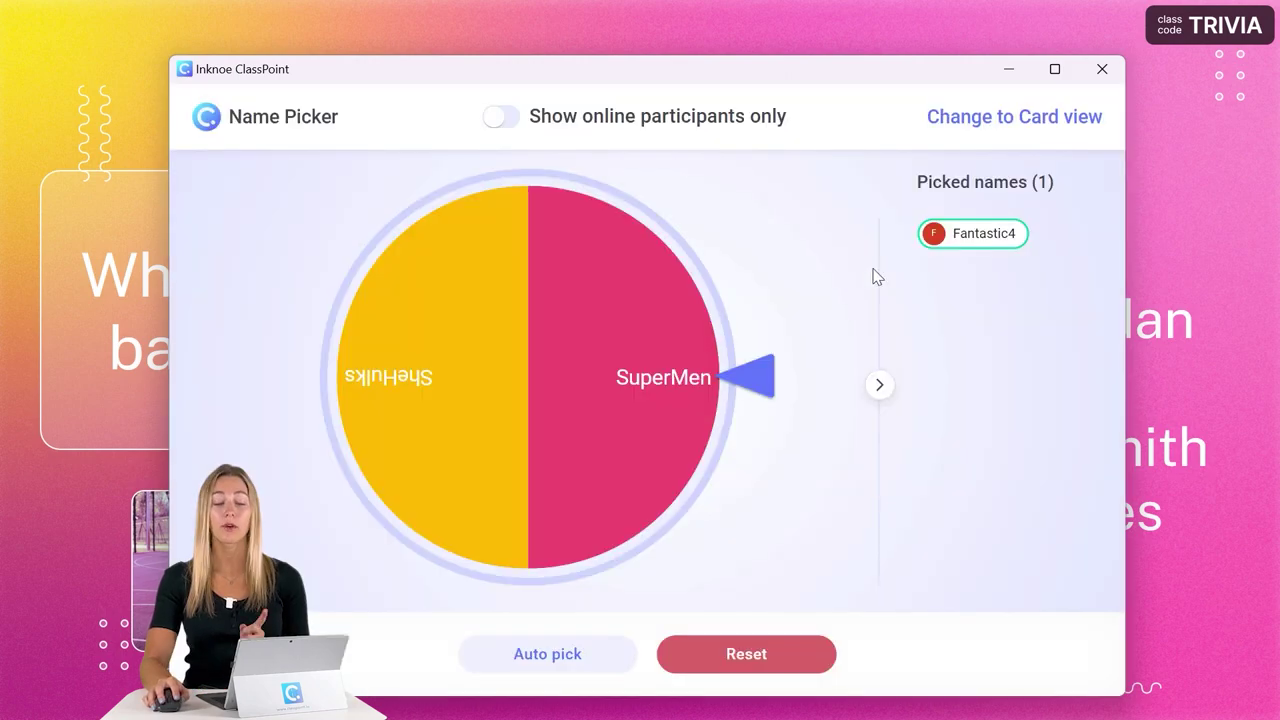
click(1100, 69)
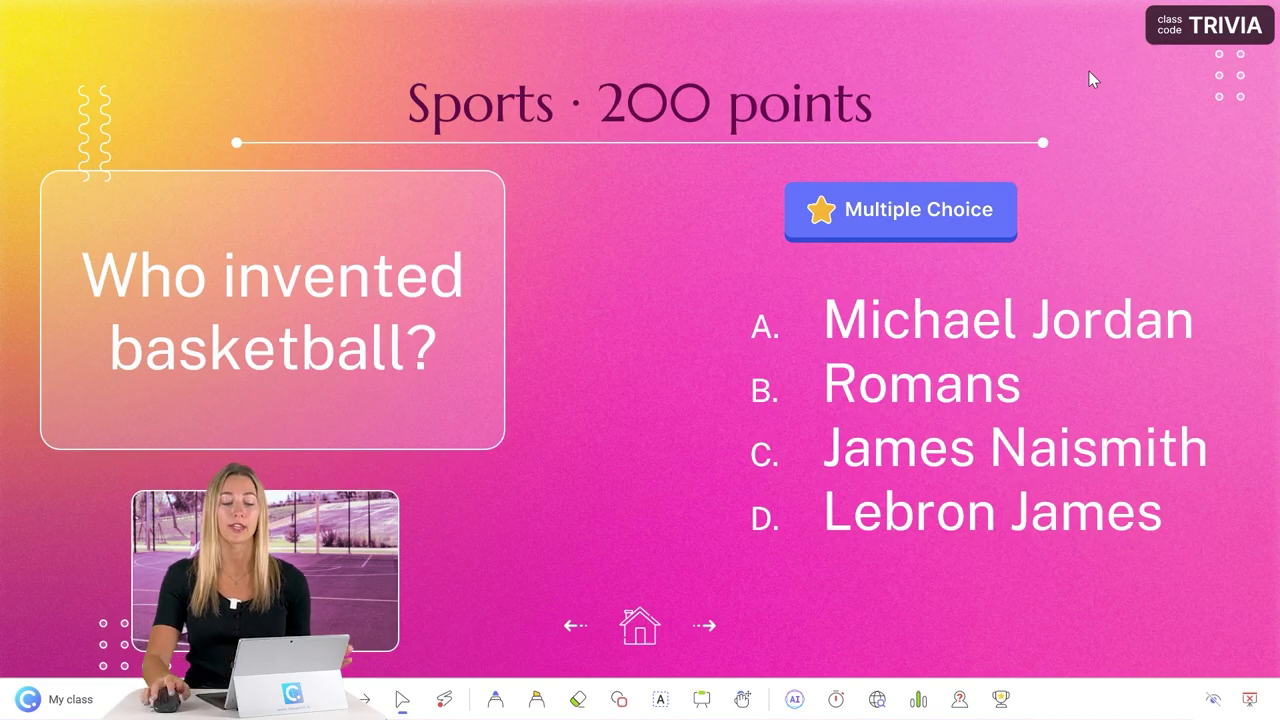
- Run the Multiple Choice poll, reveal C as correct, and star its choosers Fantastic4 and SheHulks
click(966, 228)
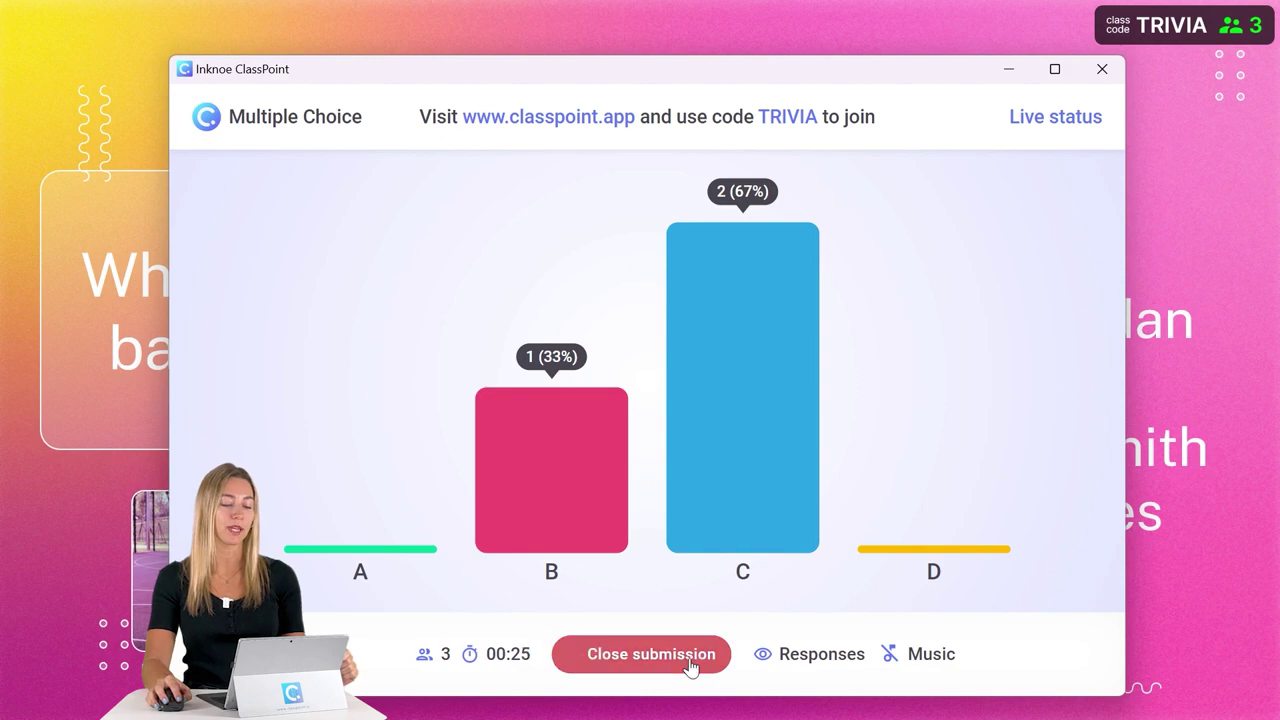
click(690, 654)
click(734, 537)
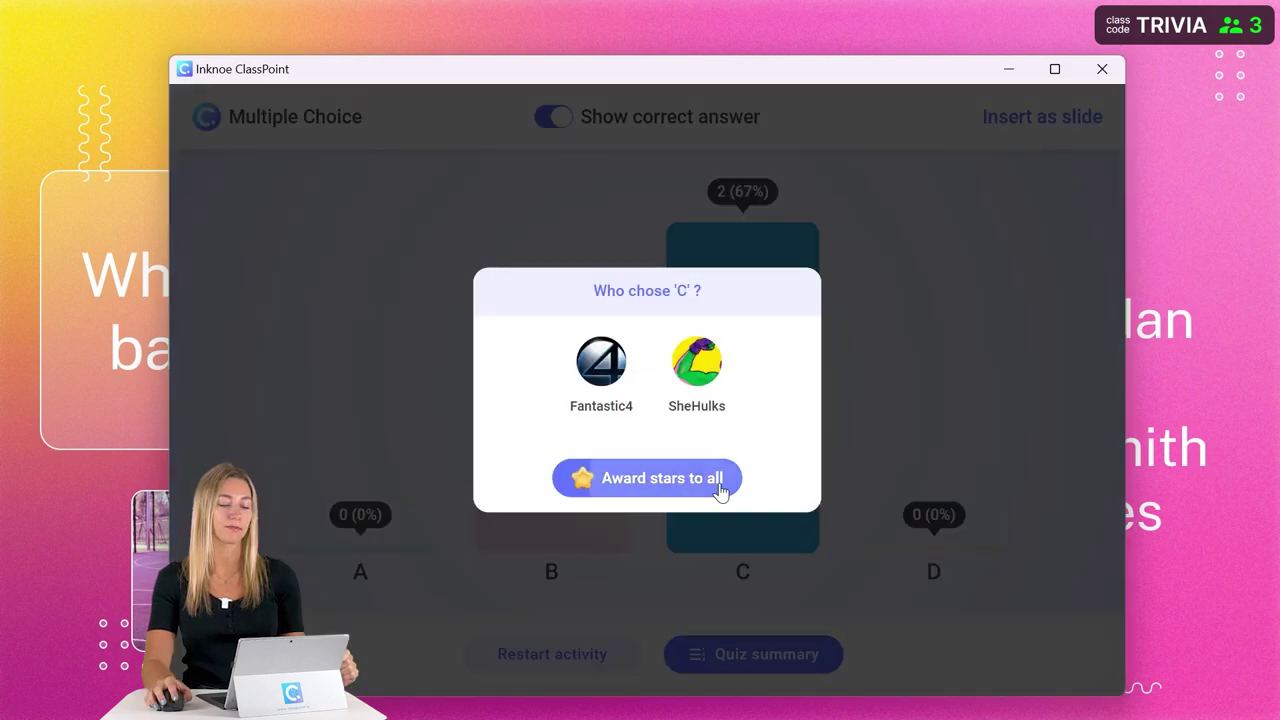
click(716, 486)
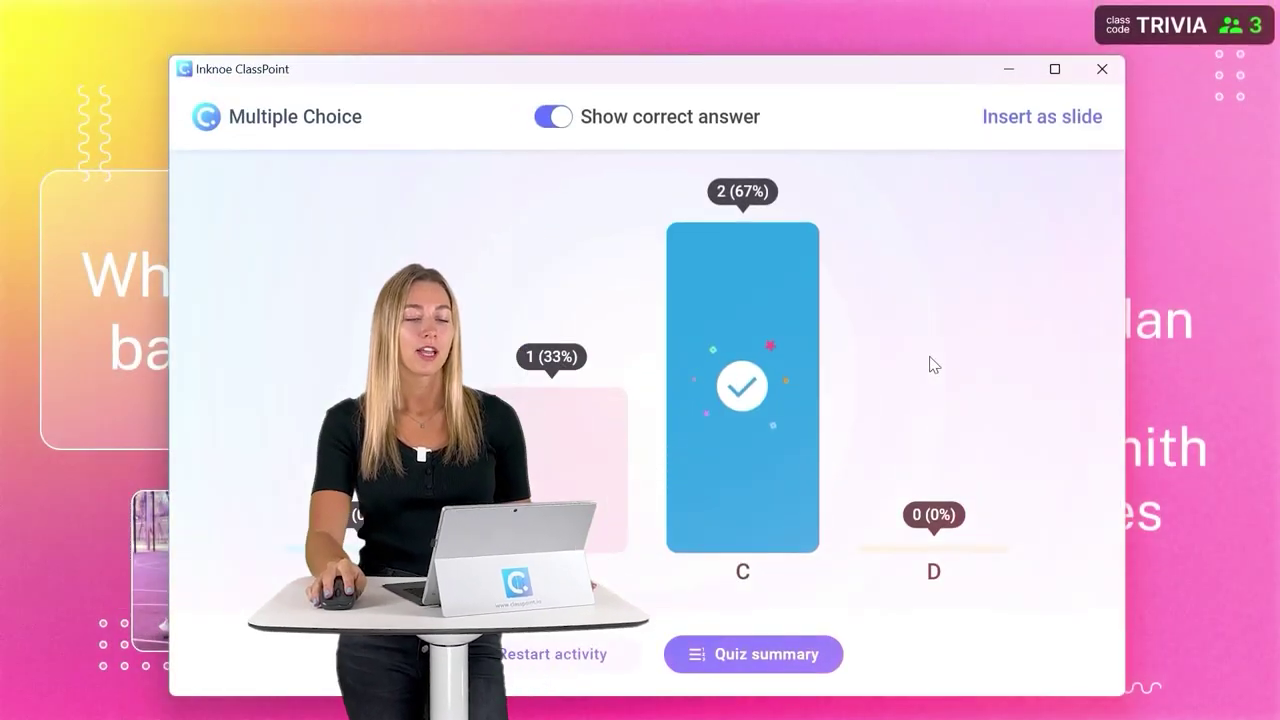
- Close the poll results and show the Leader Board ranked by total stars
click(1102, 72)
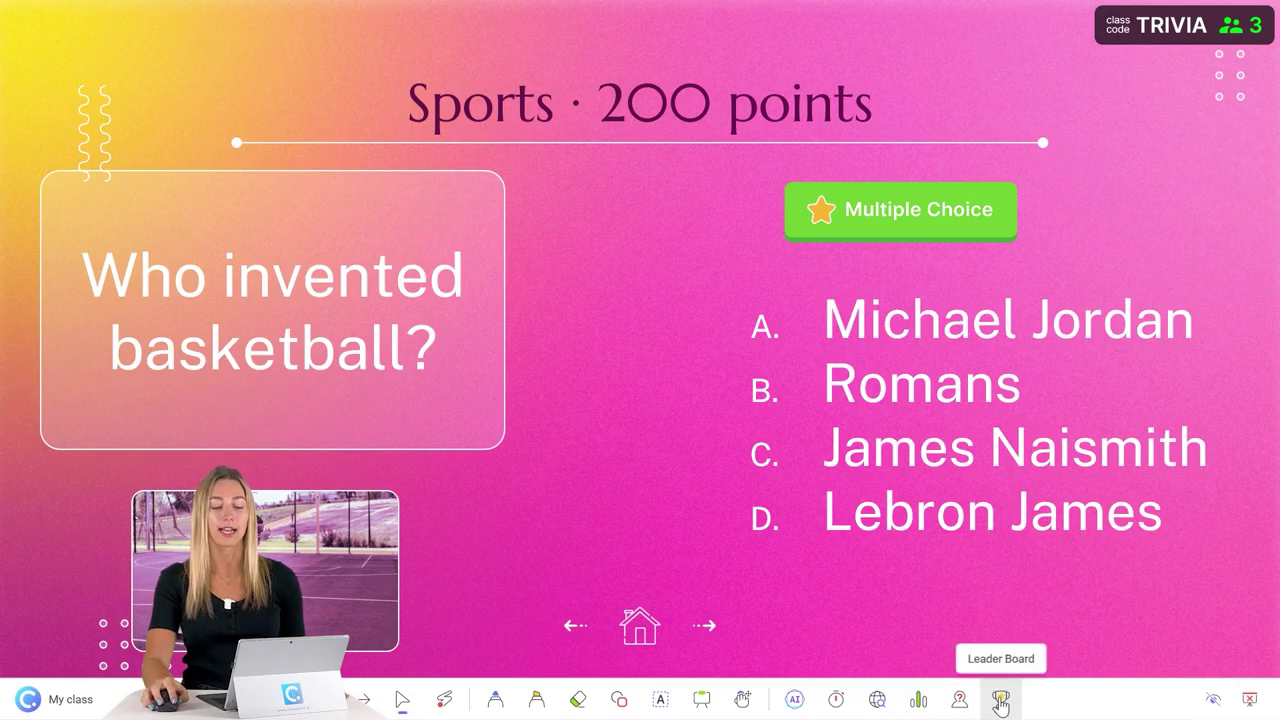
click(1000, 700)
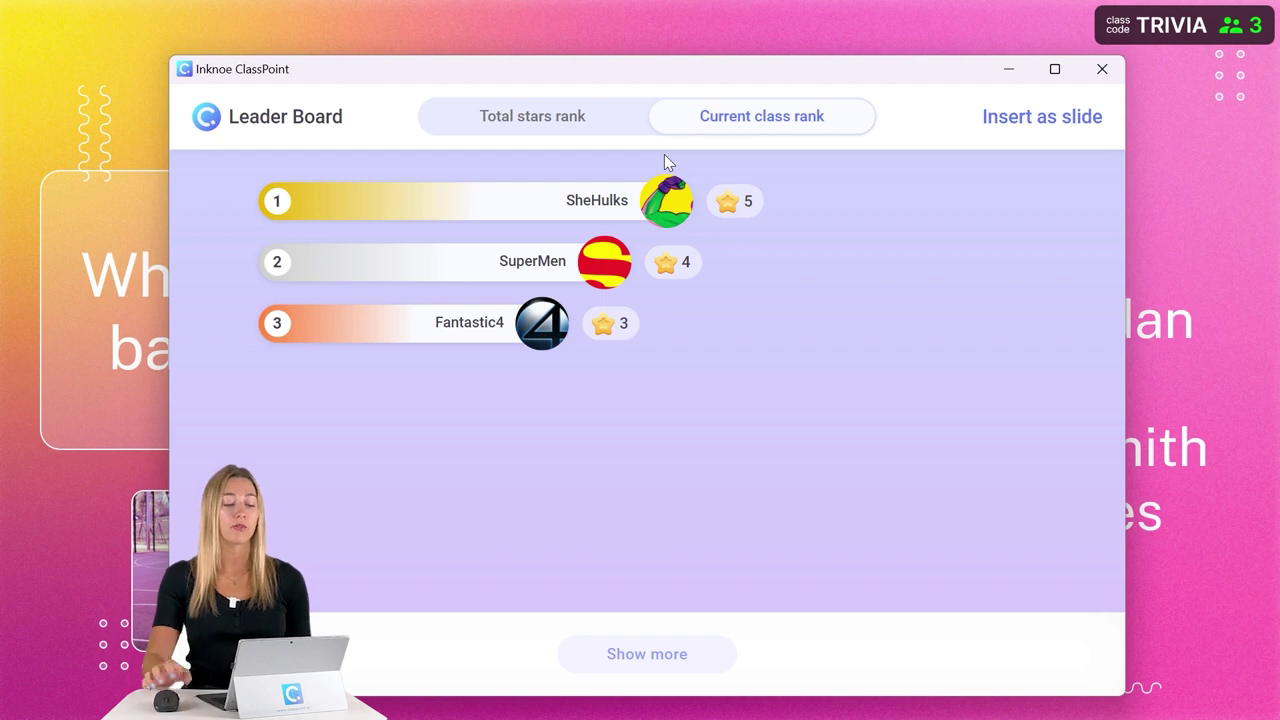
click(626, 117)
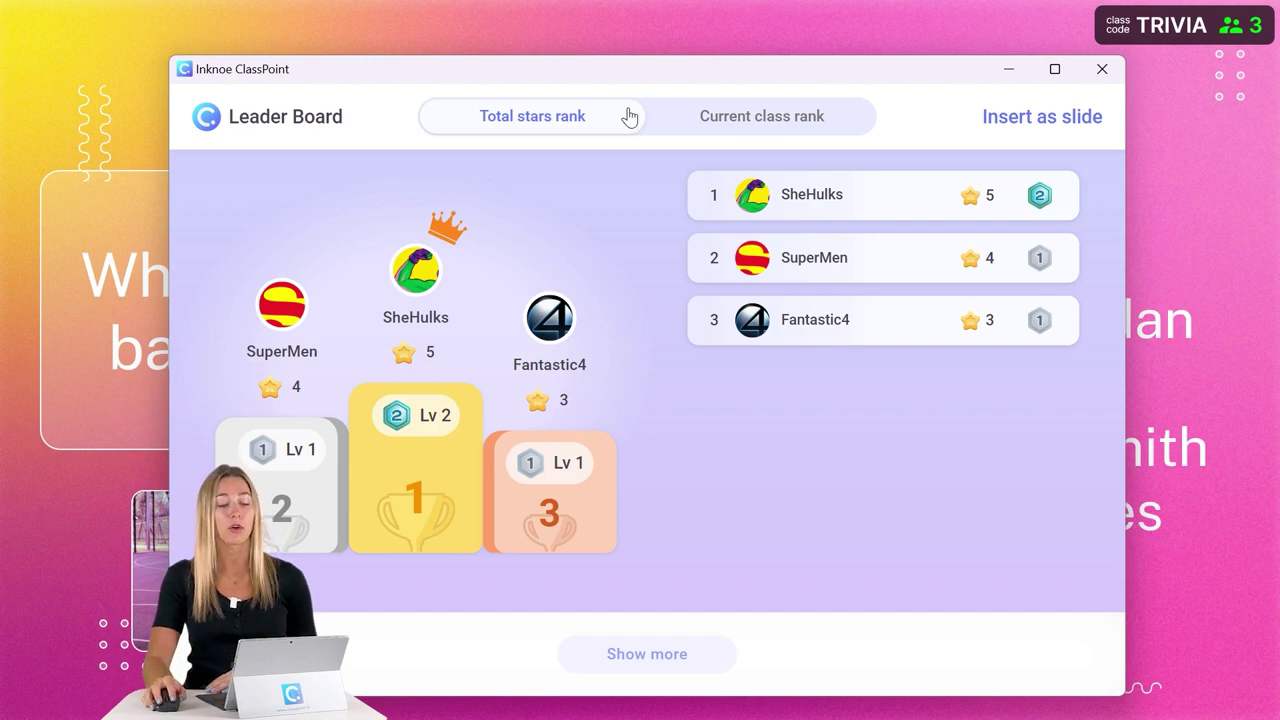
- Reopen the leaderboard podium from the class participant list
click(1102, 69)
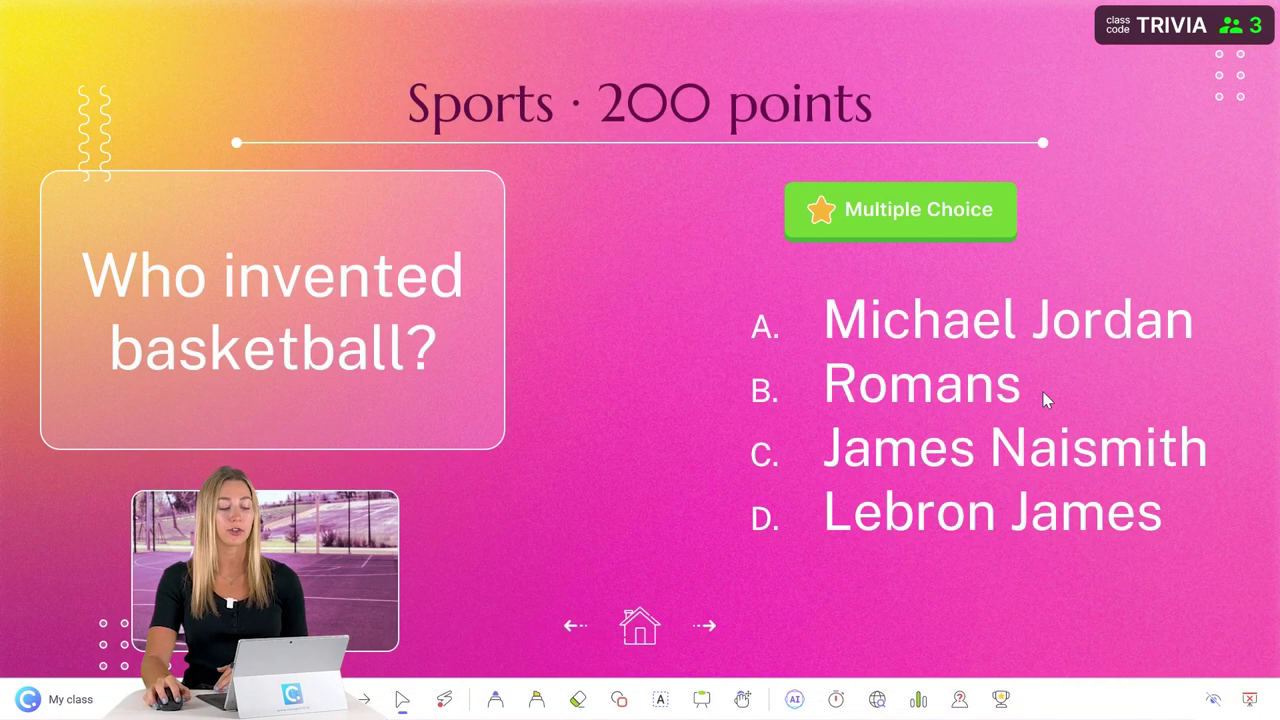
click(1001, 700)
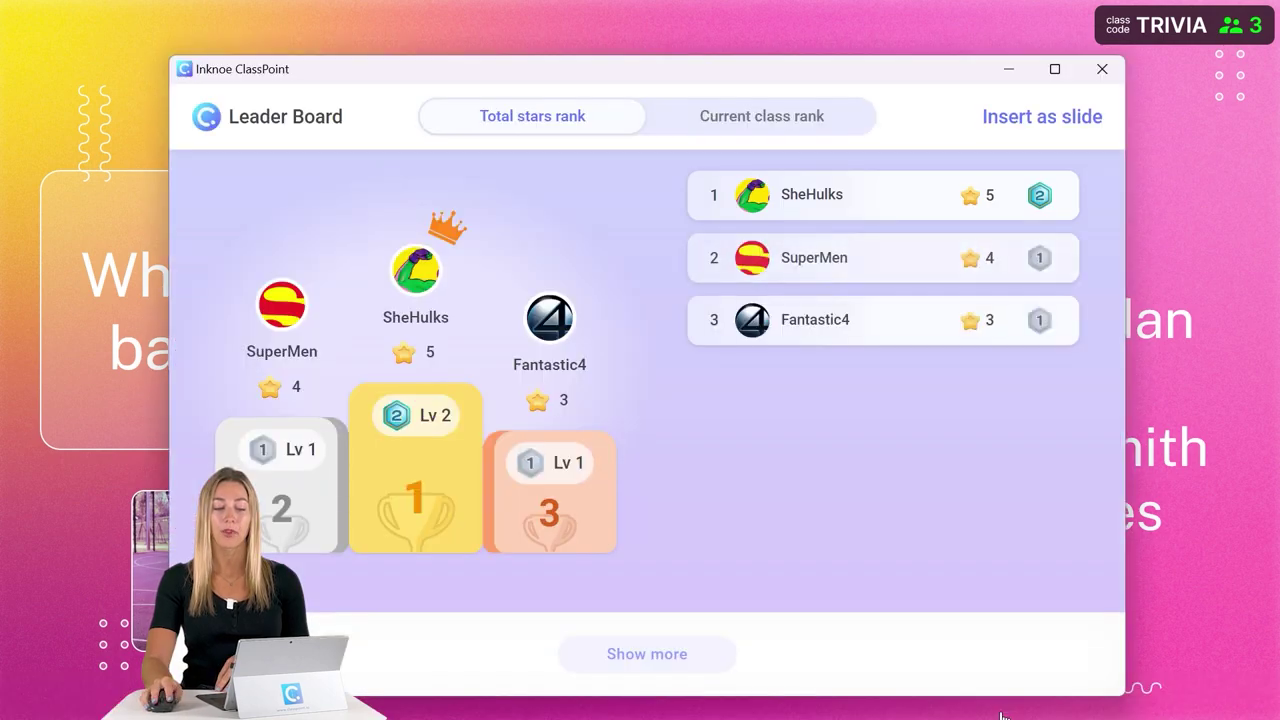
click(1102, 69)
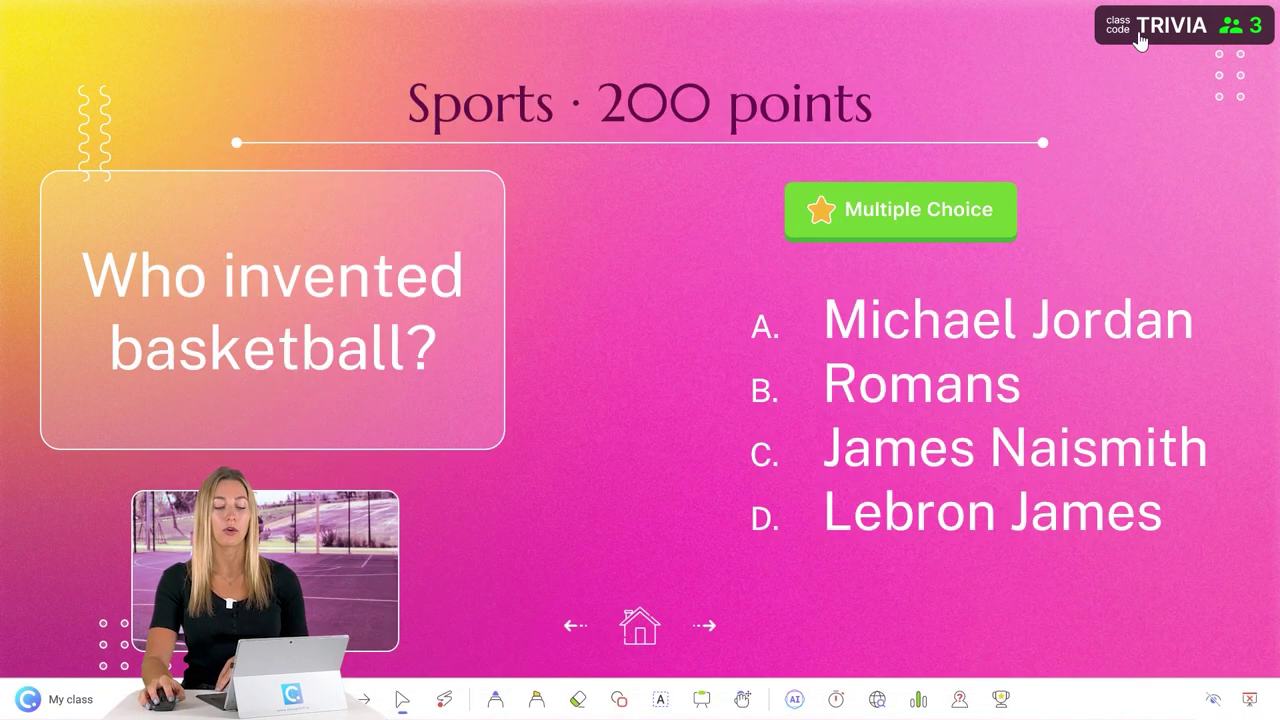
click(1136, 40)
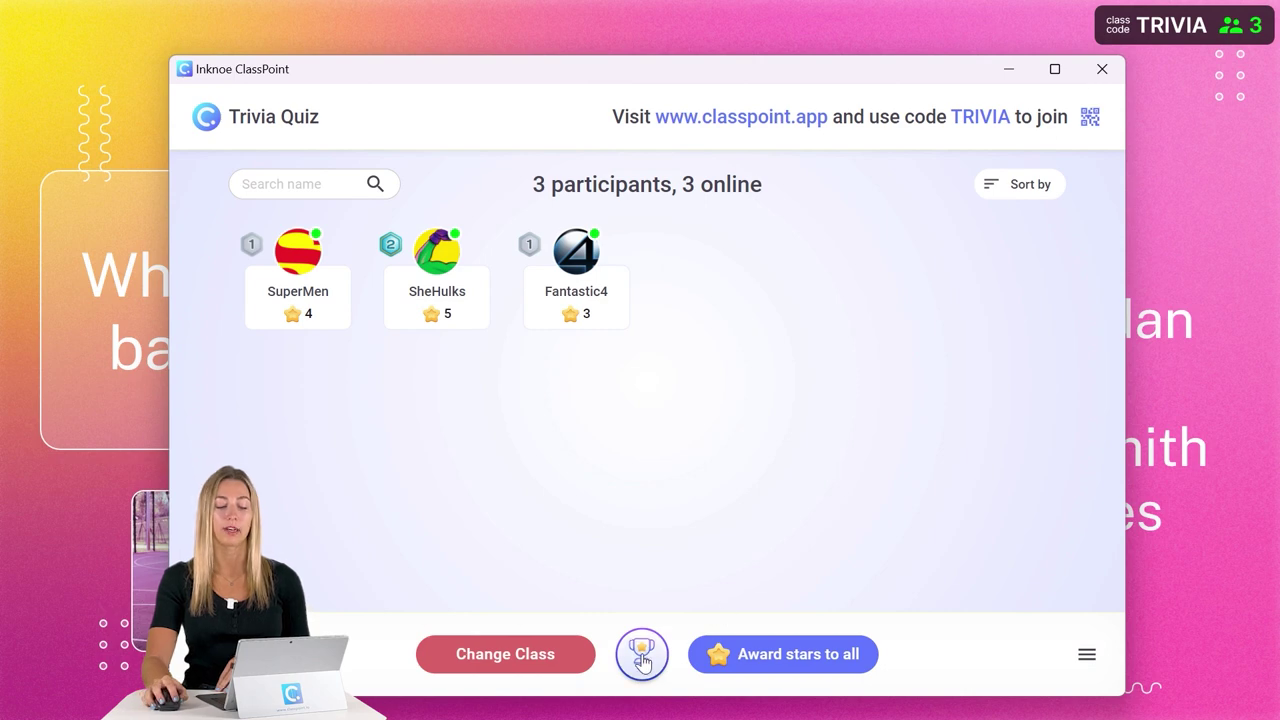
click(642, 656)
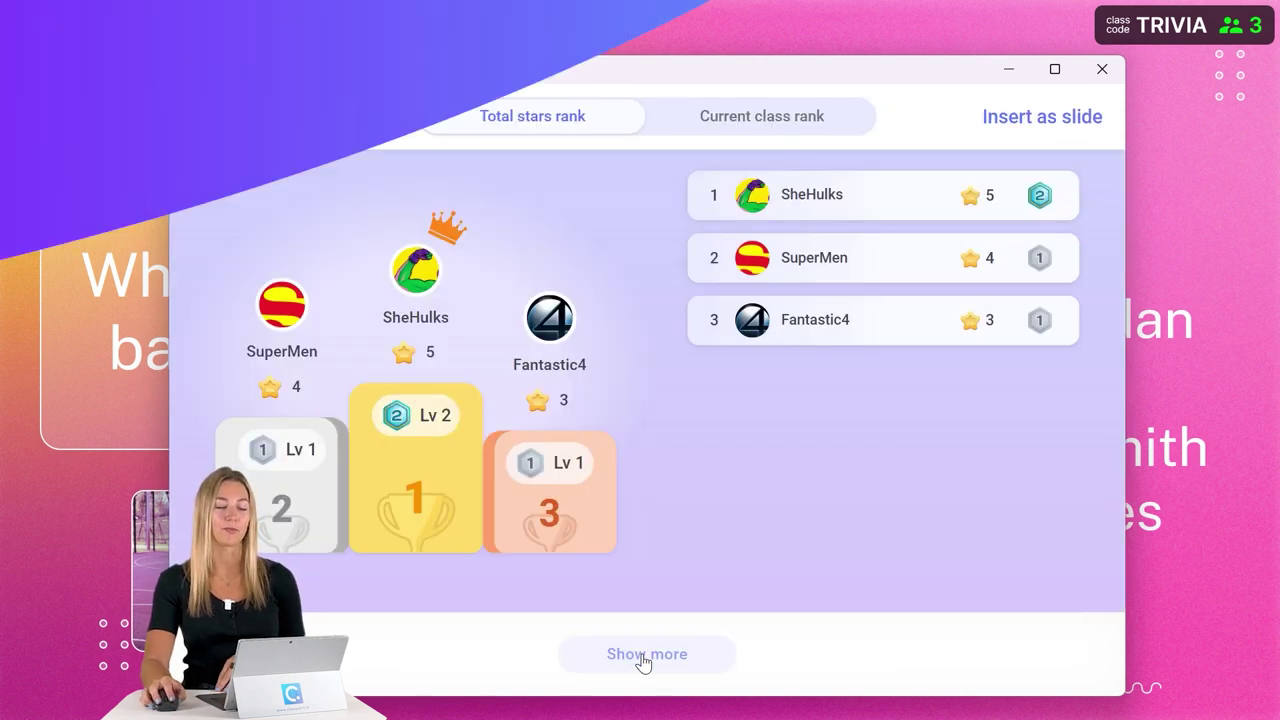